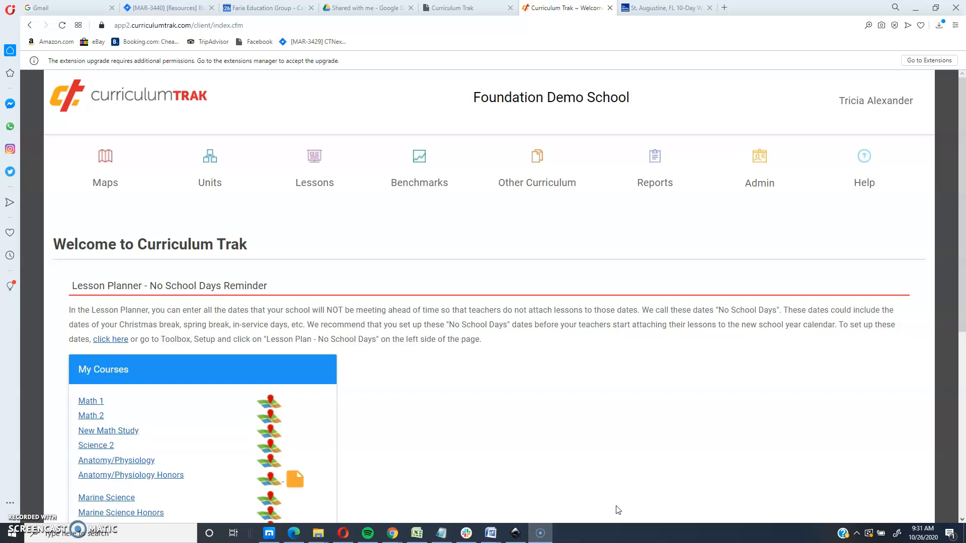
Step: Open the Courses Database page for importing content from a CT school
click(761, 187)
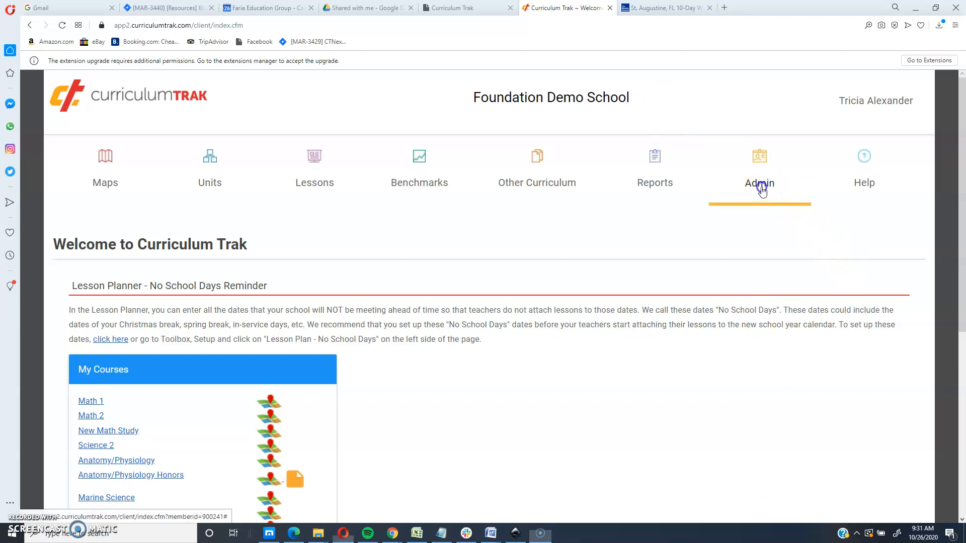
click(733, 222)
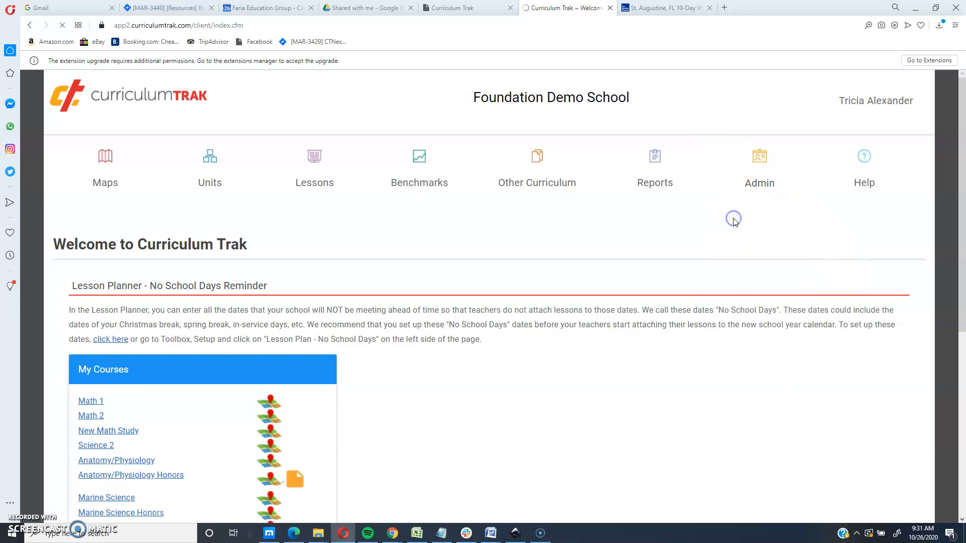
scroll(733, 221, down, 5)
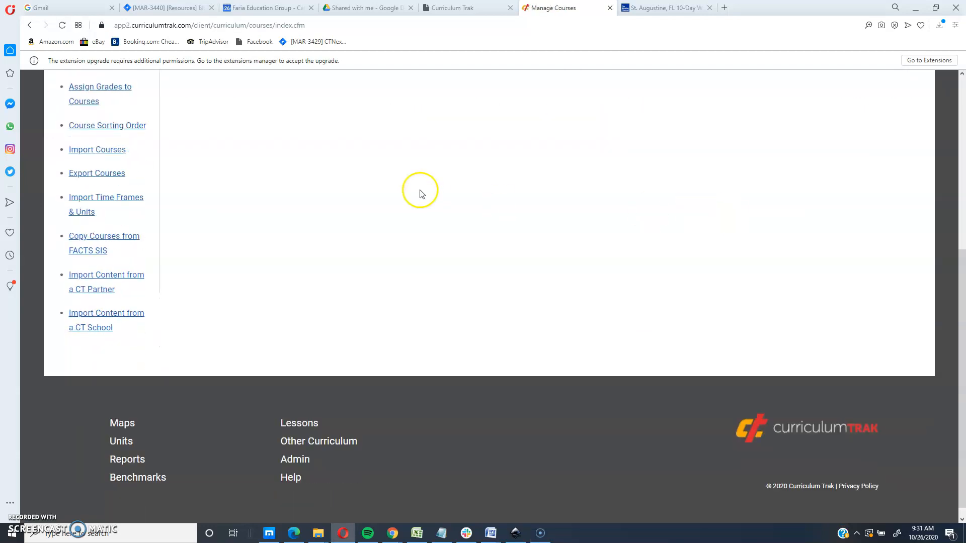
click(118, 319)
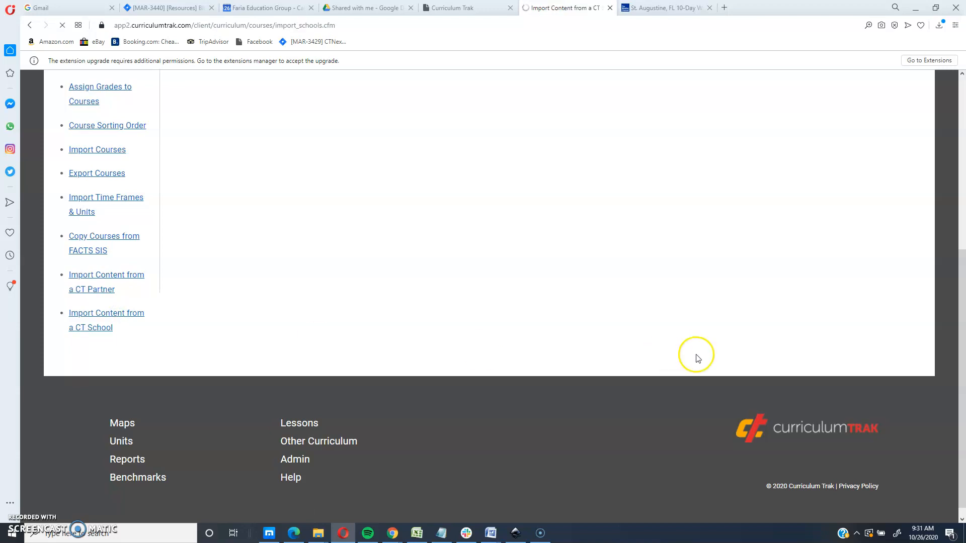
Step: Examine the instructions for importing content from a CT school and the schools offered as sources
scroll(653, 347, down, 3)
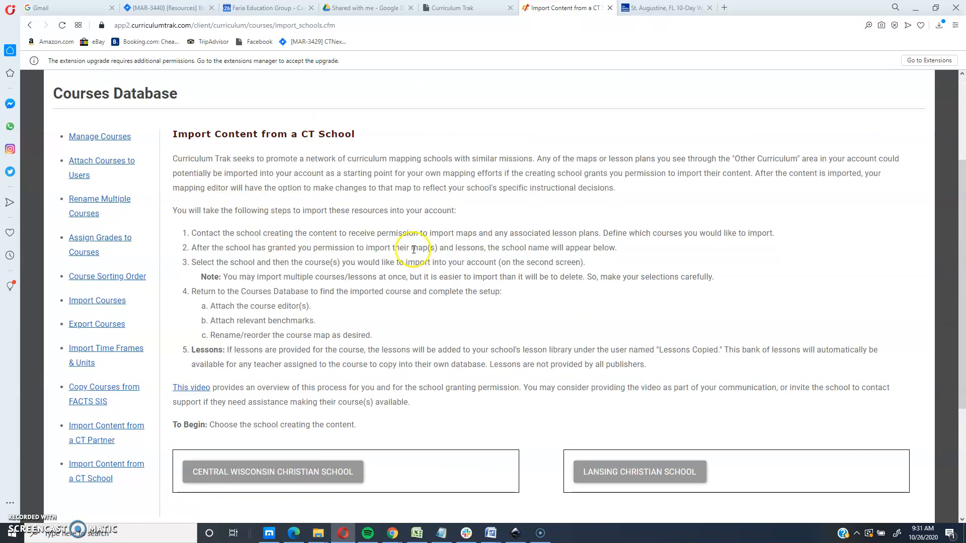
drag(192, 237, 380, 238)
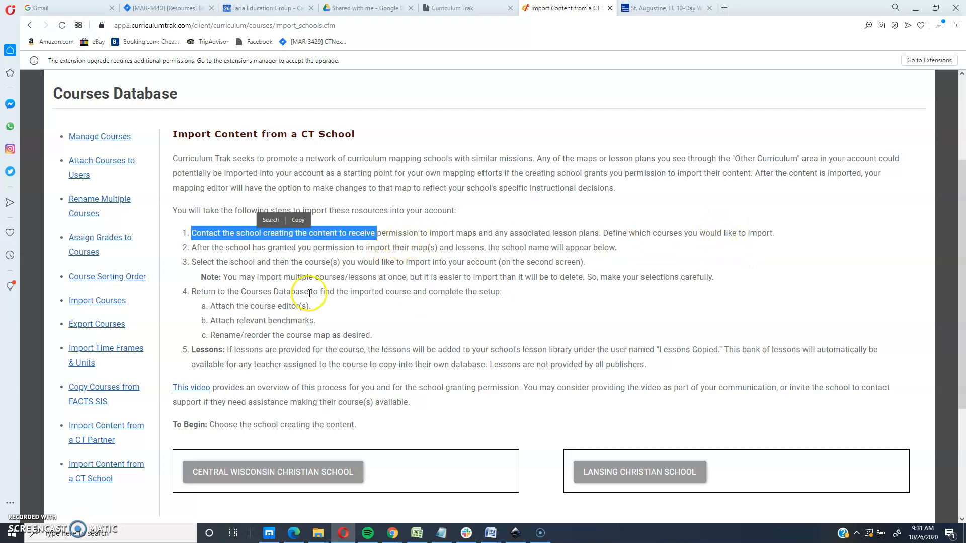
drag(187, 248, 312, 245)
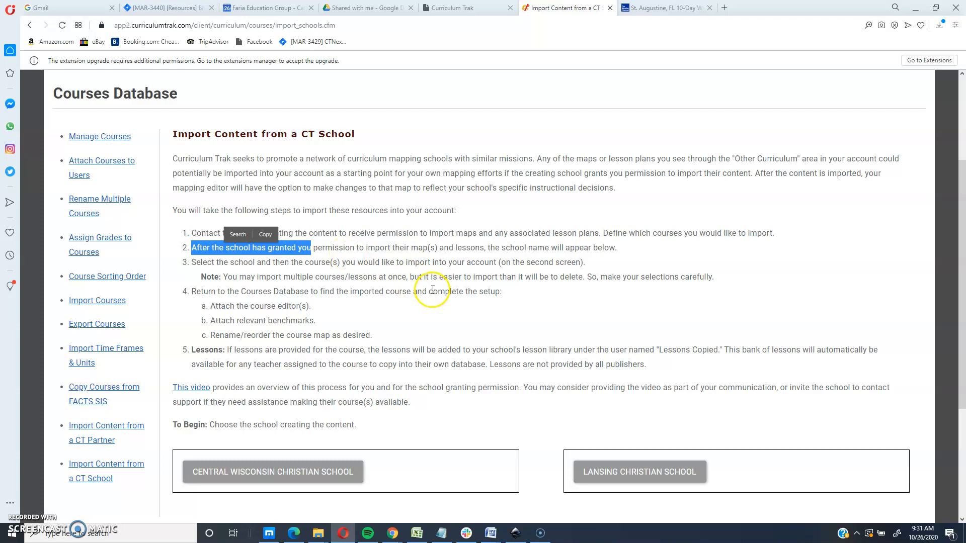
scroll(431, 287, up, 3)
scroll(535, 157, down, 5)
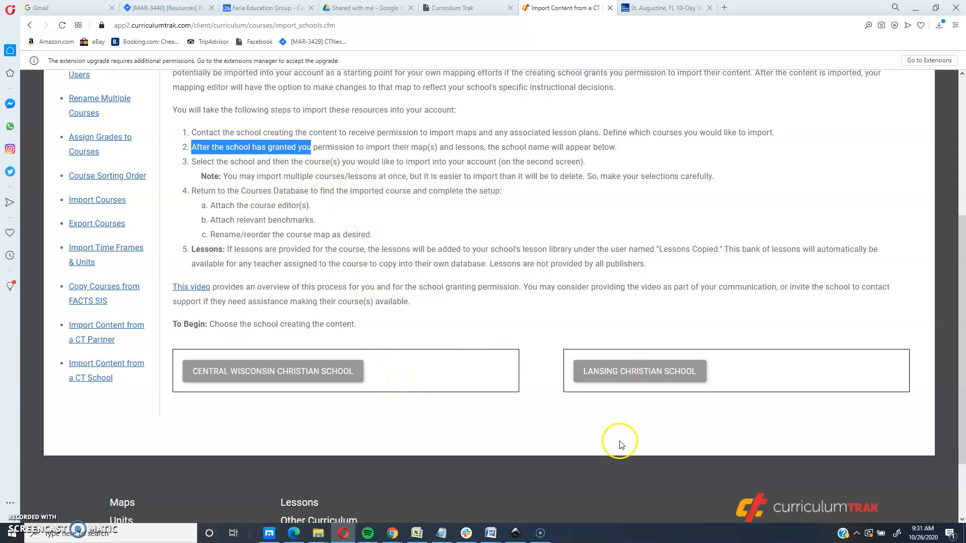
click(9, 537)
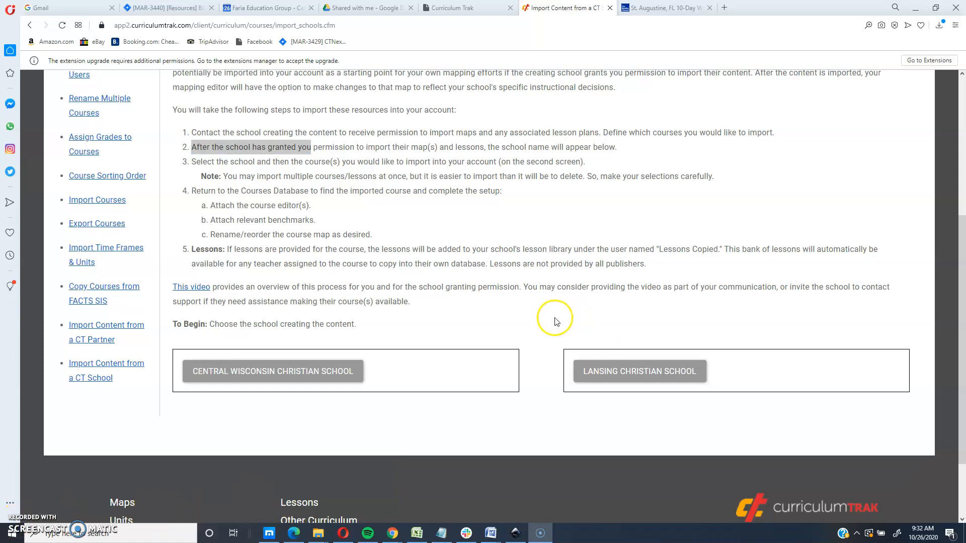
click(551, 289)
click(556, 289)
click(562, 285)
Step: Choose Lansing Christian School as the import source, toggle the option to also copy lessons, and continue to Step 1
click(626, 377)
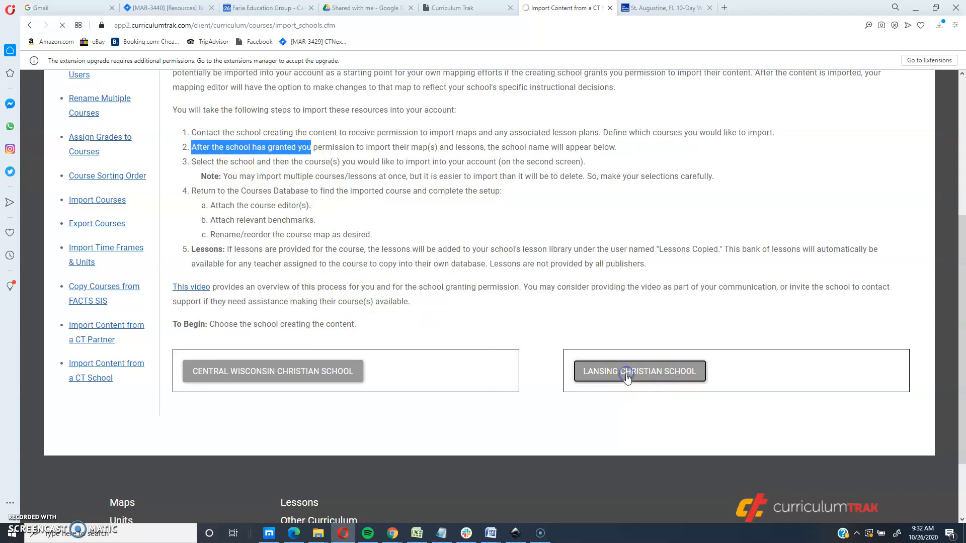
scroll(616, 371, down, 1)
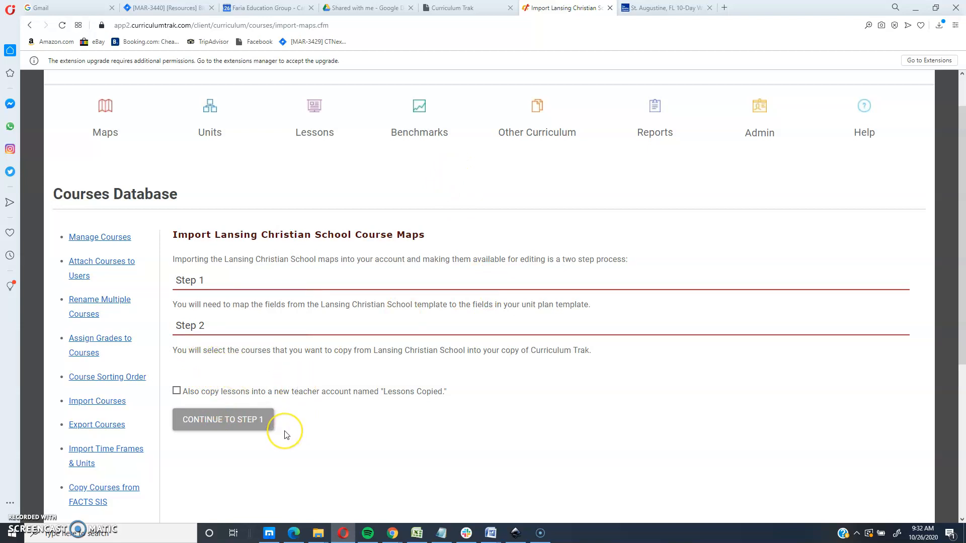
click(176, 392)
click(177, 390)
click(218, 422)
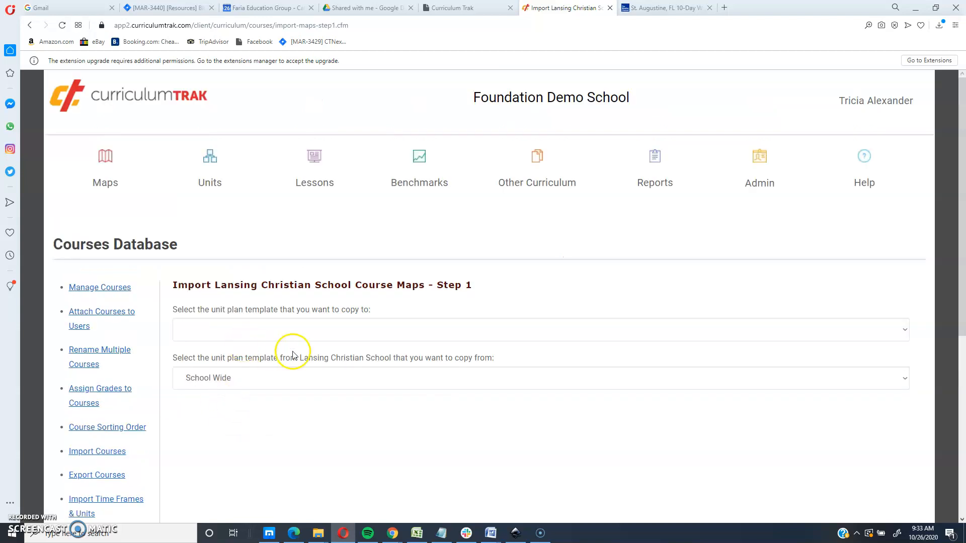
Step: Set Default Template as the unit plan template to copy to, keeping School Wide as the template to copy from
click(307, 330)
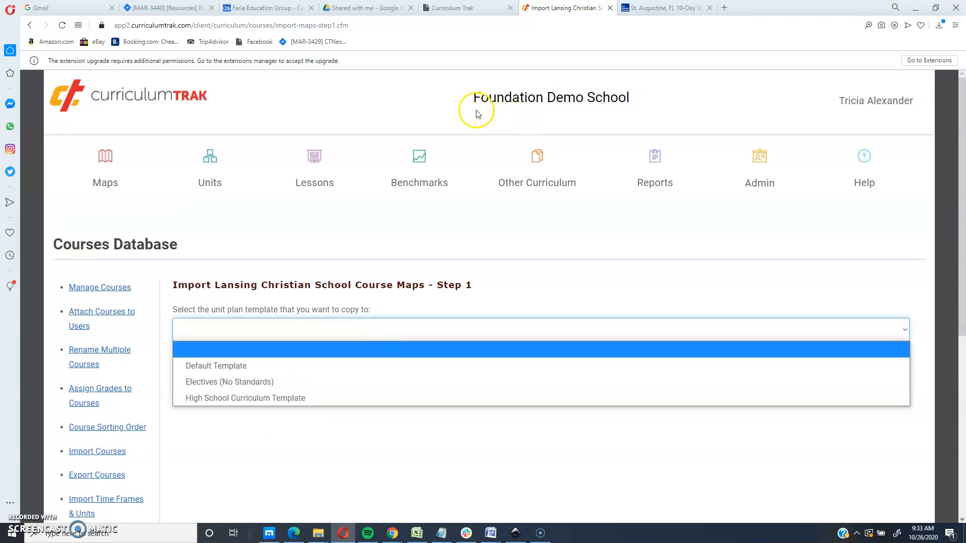
click(238, 369)
scroll(256, 351, down, 4)
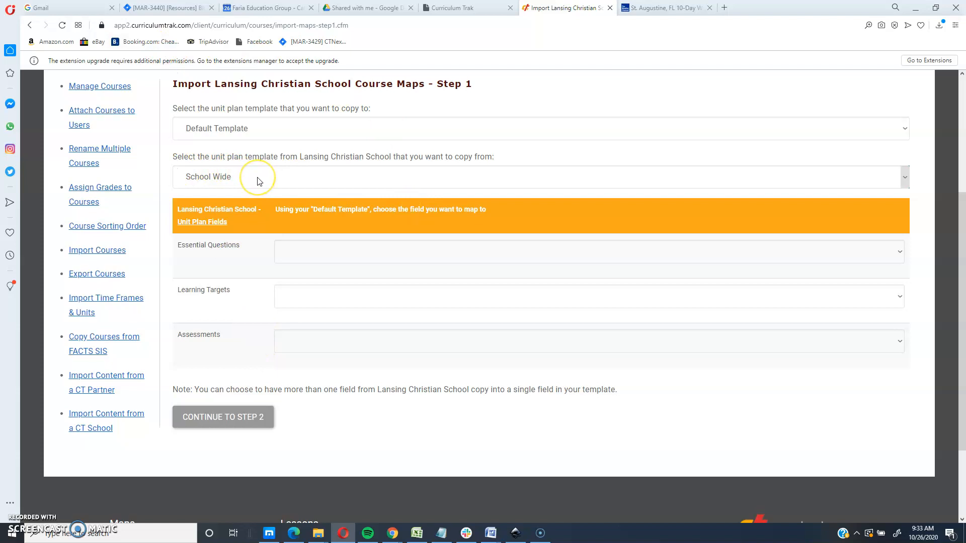
click(259, 180)
click(255, 177)
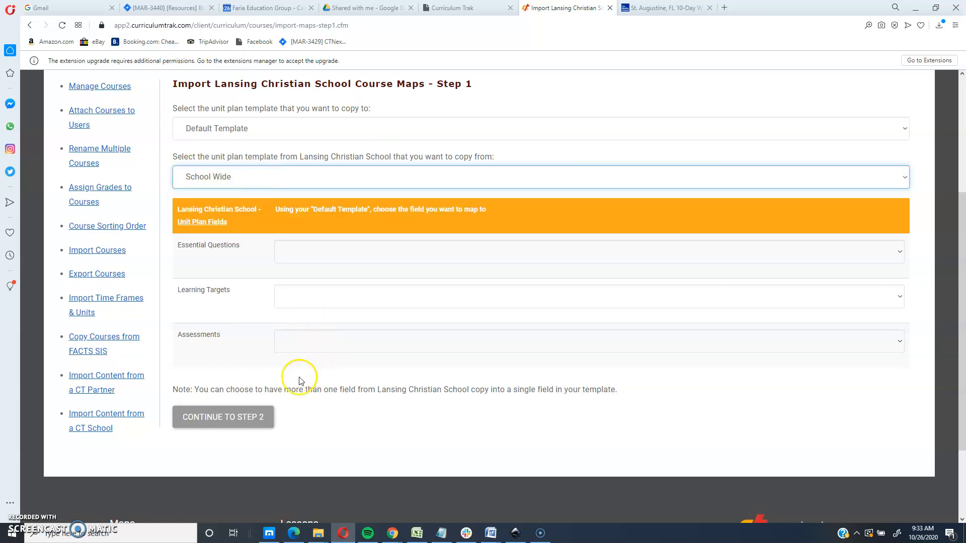
click(276, 179)
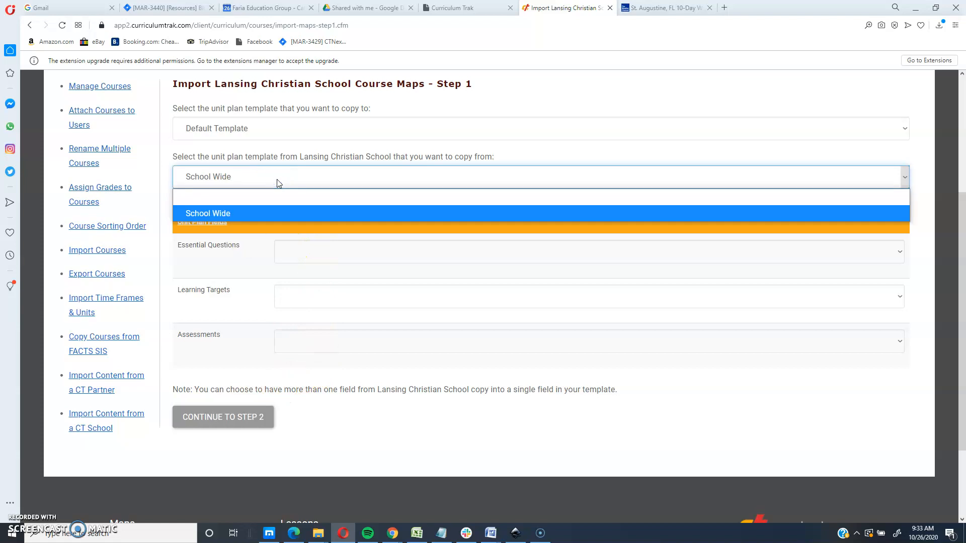
click(278, 180)
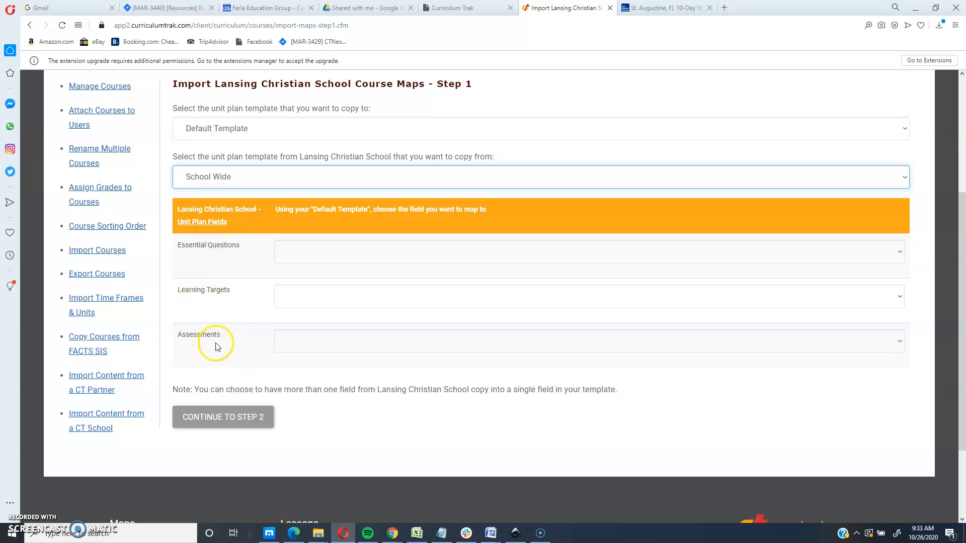
Step: Map Essential Questions and Assessments to their namesake fields, exclude Learning Targets from the maps, and continue to Step 2
click(899, 251)
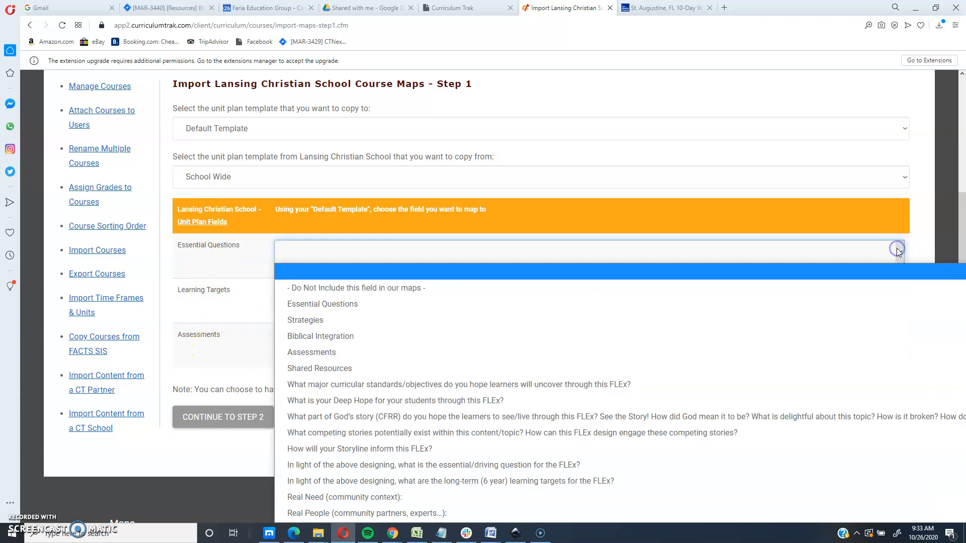
click(314, 299)
click(318, 297)
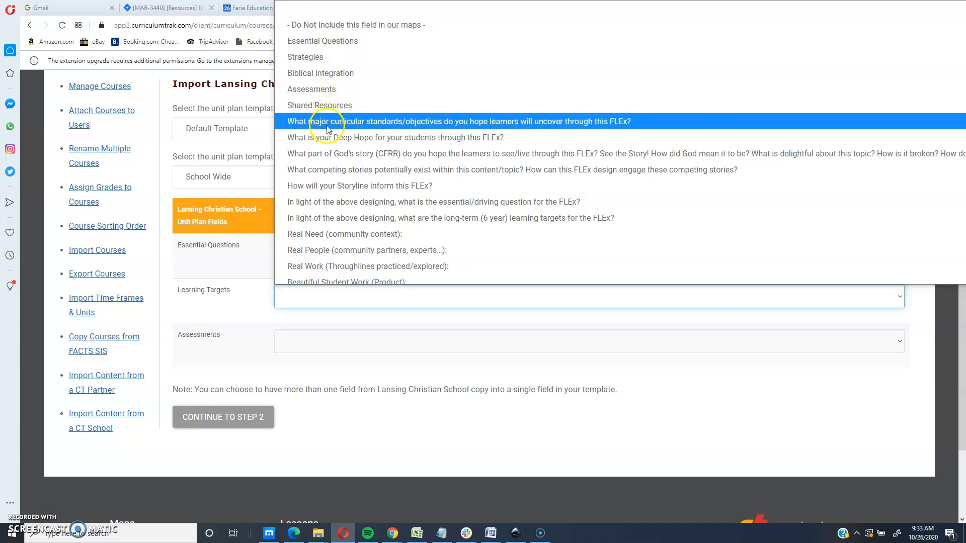
click(336, 29)
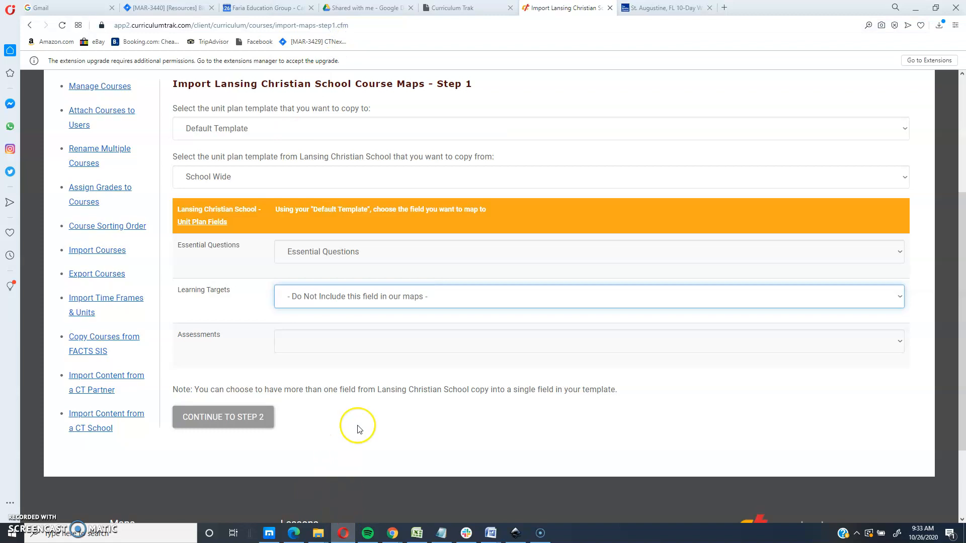
click(376, 343)
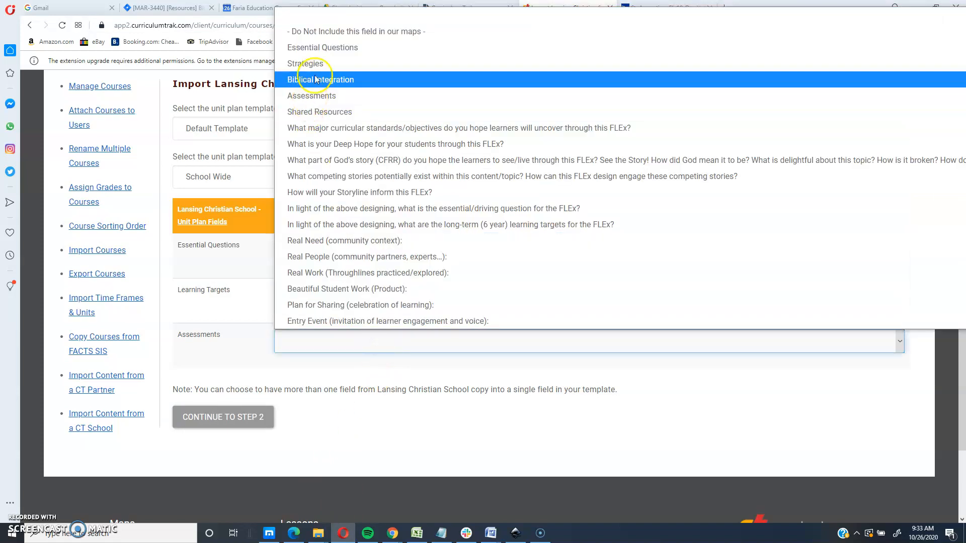
click(322, 99)
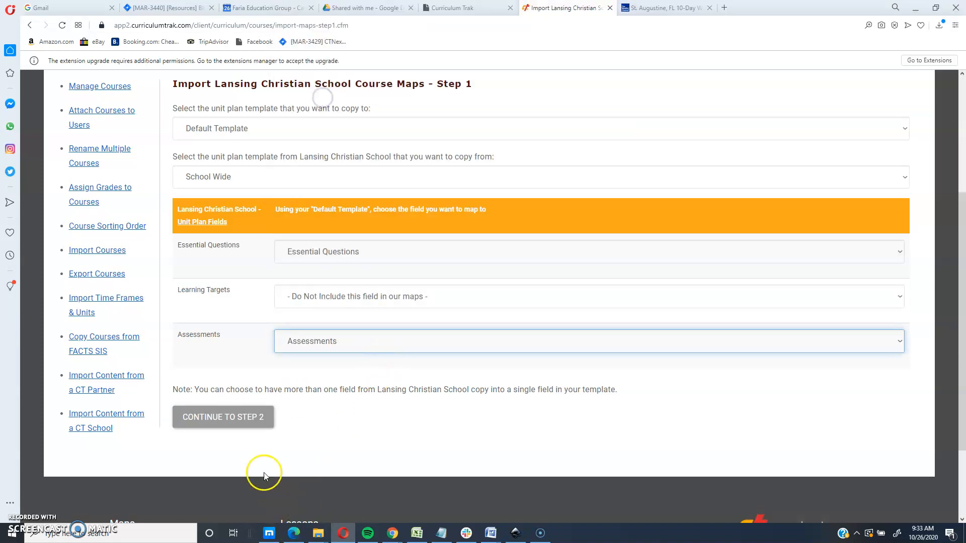
click(234, 420)
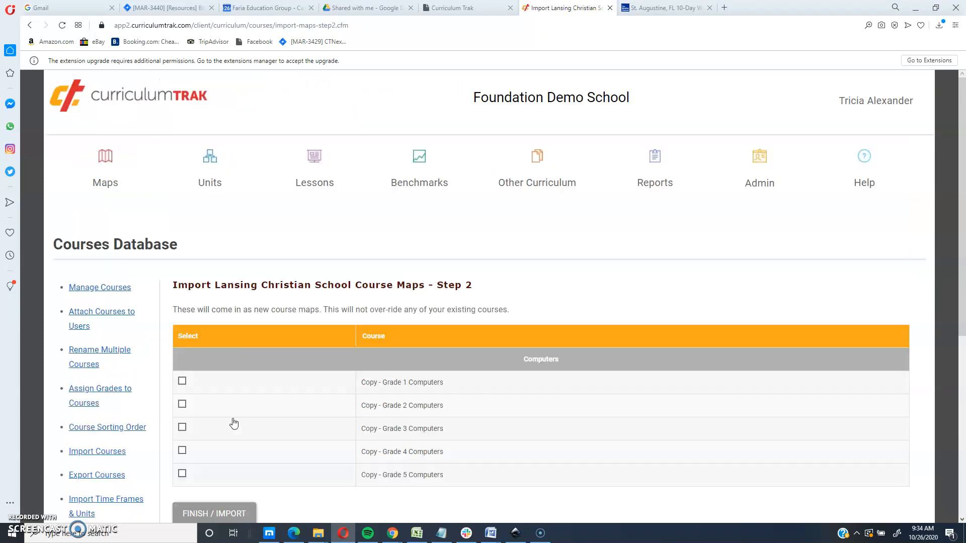
Step: Select the Grade 3, Grade 4 and Grade 5 Computers courses and import them
scroll(435, 357, down, 4)
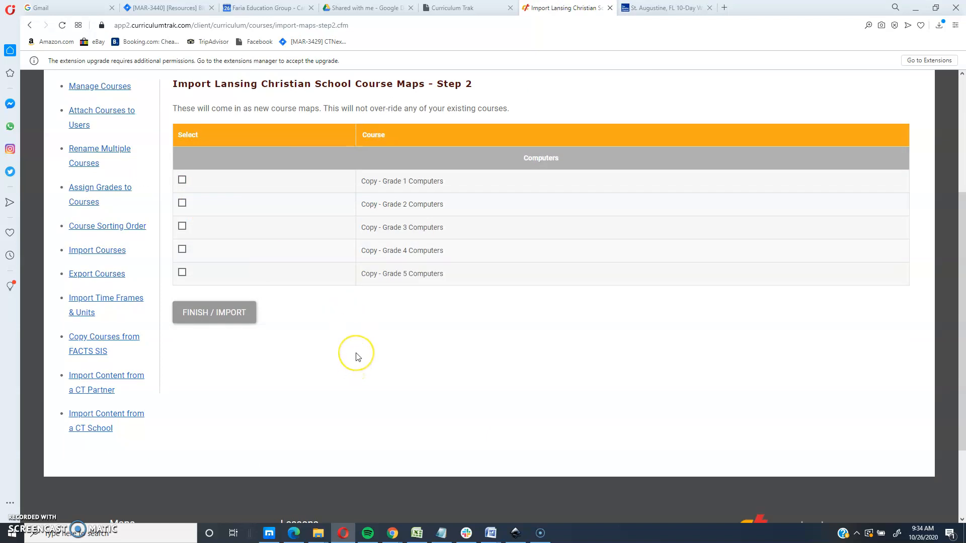
click(182, 250)
click(182, 272)
click(217, 314)
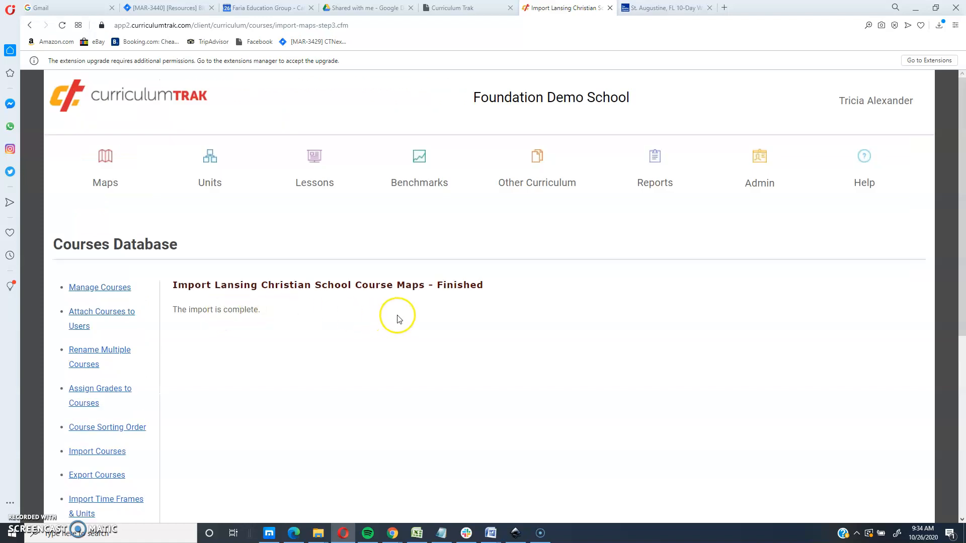
Step: List the Business and Information Technology Education courses under Manage Courses and highlight the "Copy -" prefix of the Grade 3 Computers course
click(80, 292)
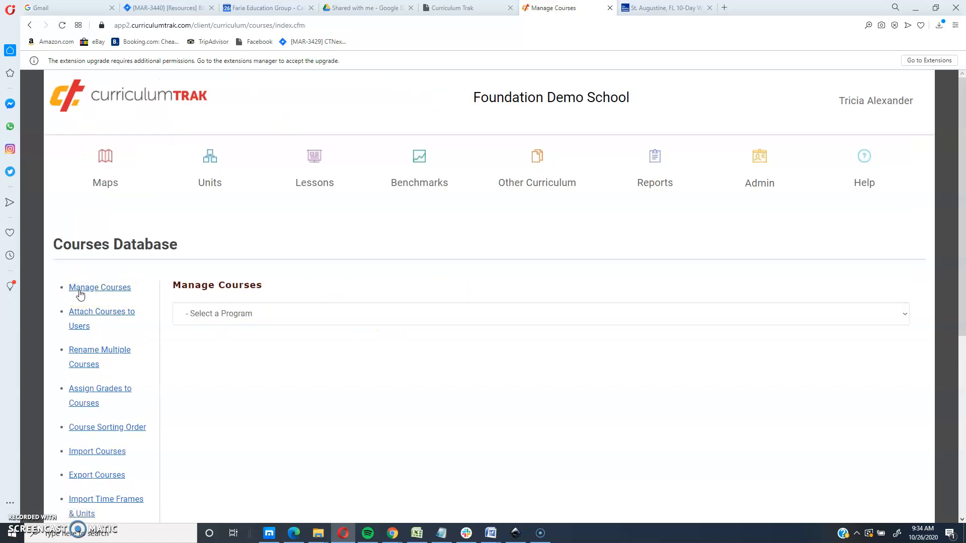
click(243, 318)
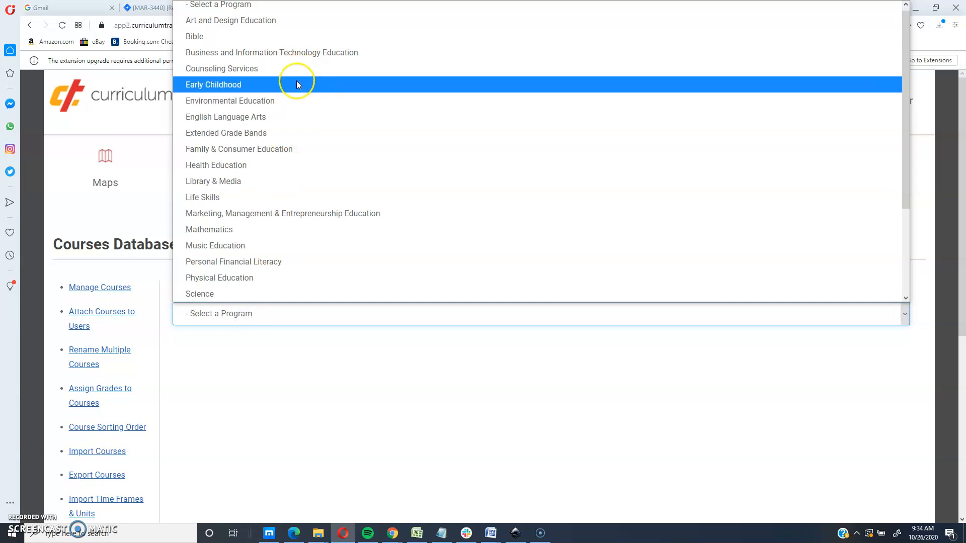
scroll(280, 123, down, 3)
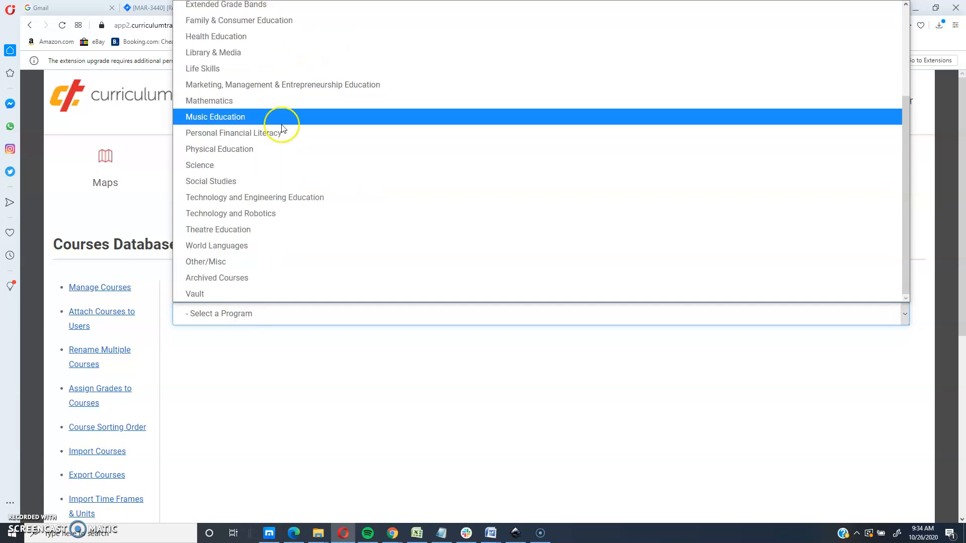
click(282, 129)
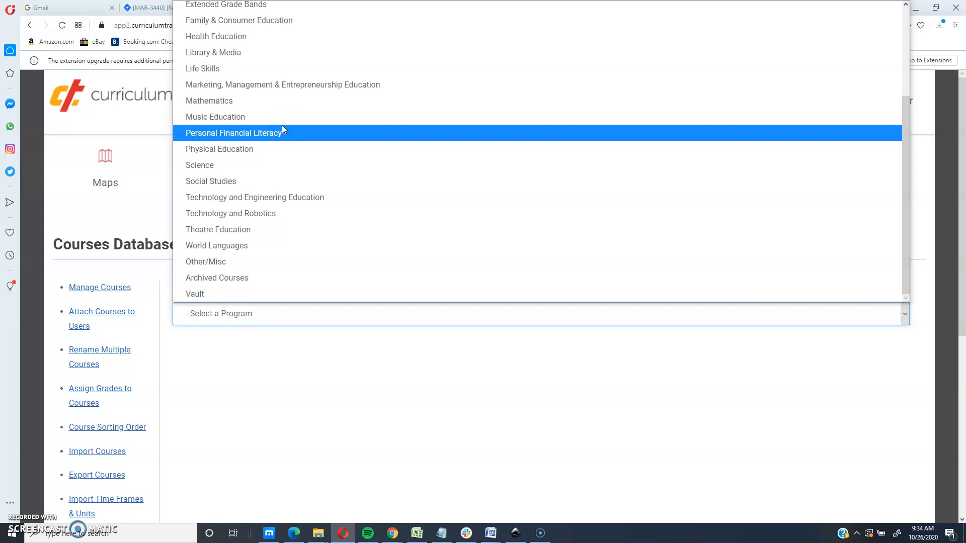
scroll(339, 135, up, 3)
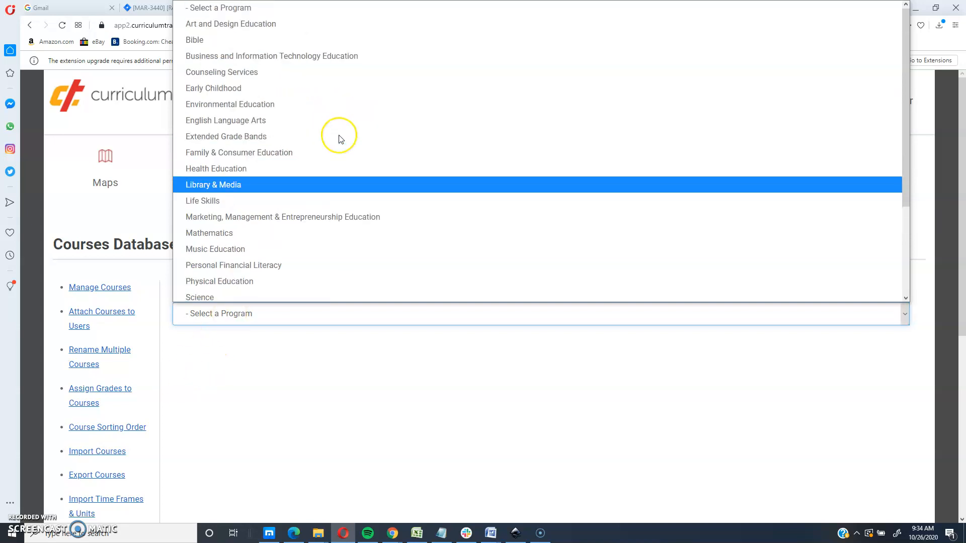
scroll(340, 139, down, 3)
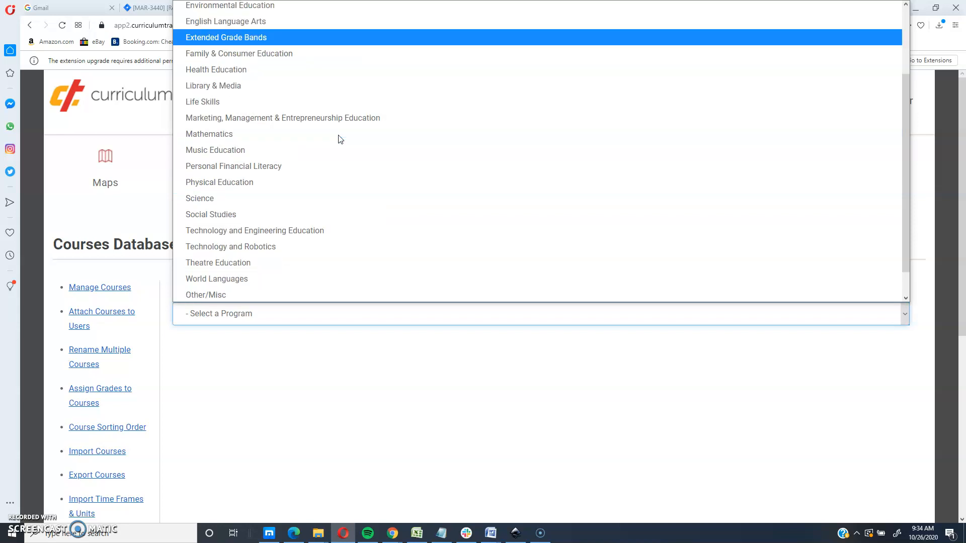
drag(340, 139, 98, 520)
drag(15, 524, 16, 524)
click(295, 314)
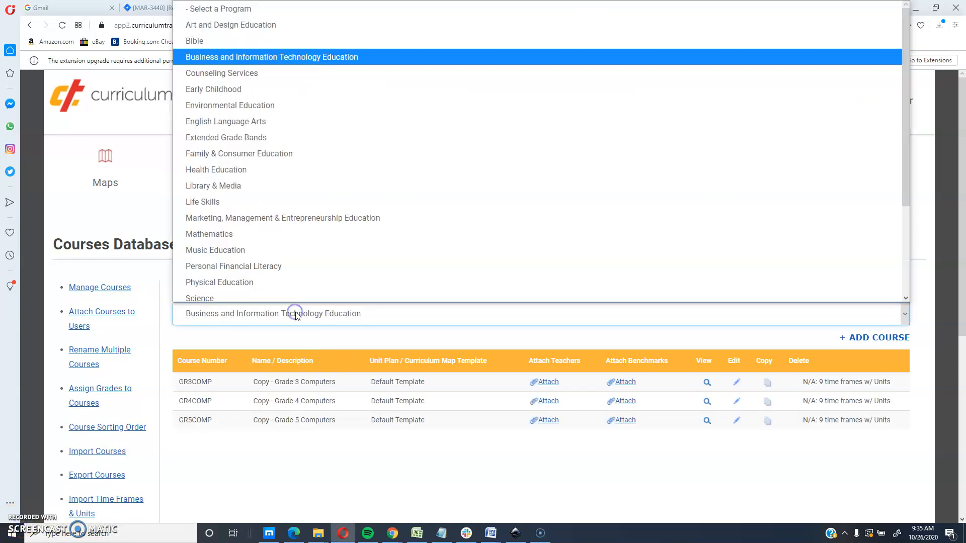
click(294, 55)
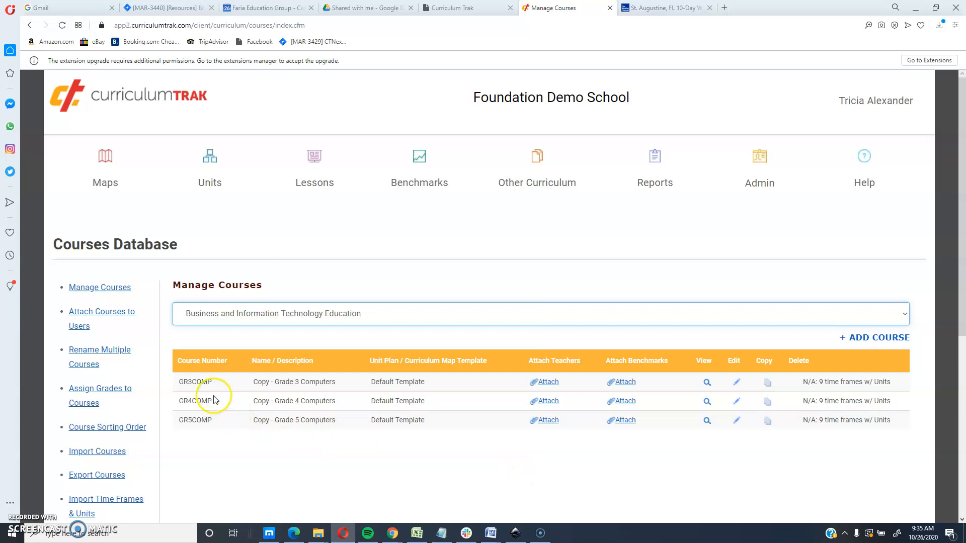
click(257, 381)
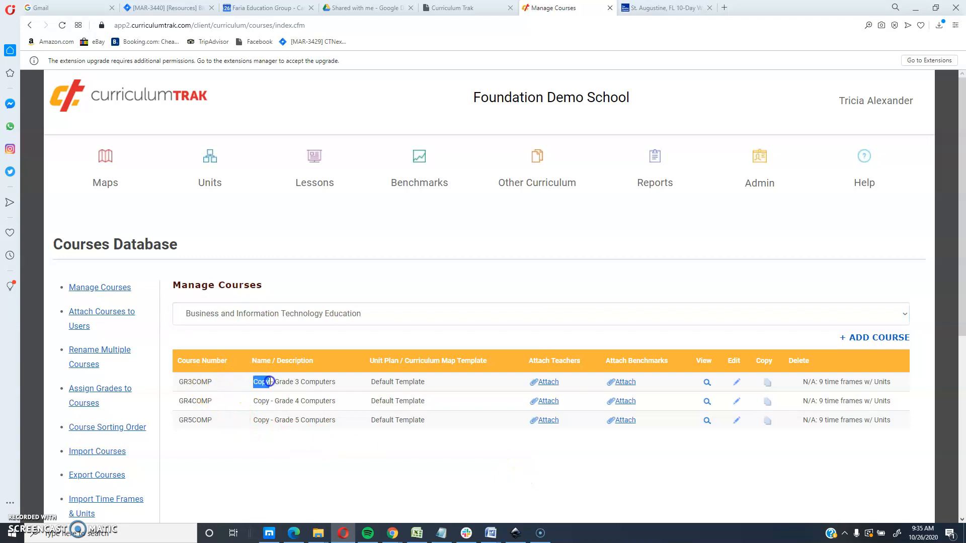
drag(272, 381, 273, 382)
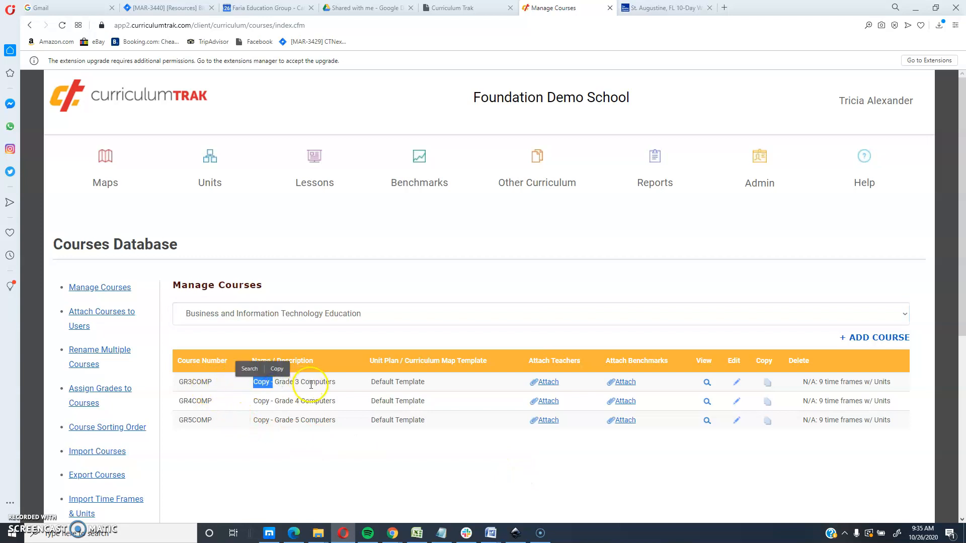
Step: Open the Grade 3 Computers course for editing, review its number, name and attached grades, and return to the course list without changes
click(734, 384)
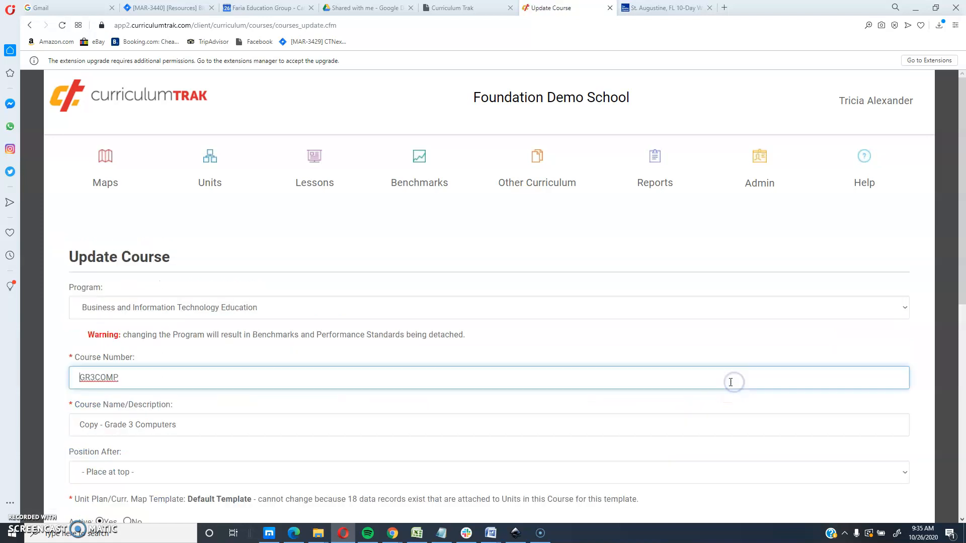
double_click(137, 380)
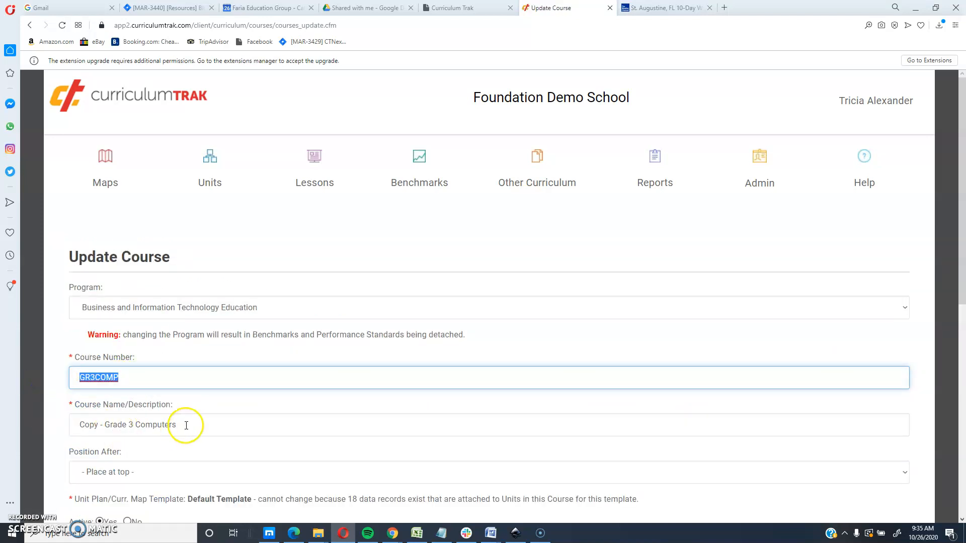
key(Tab)
scroll(278, 449, down, 4)
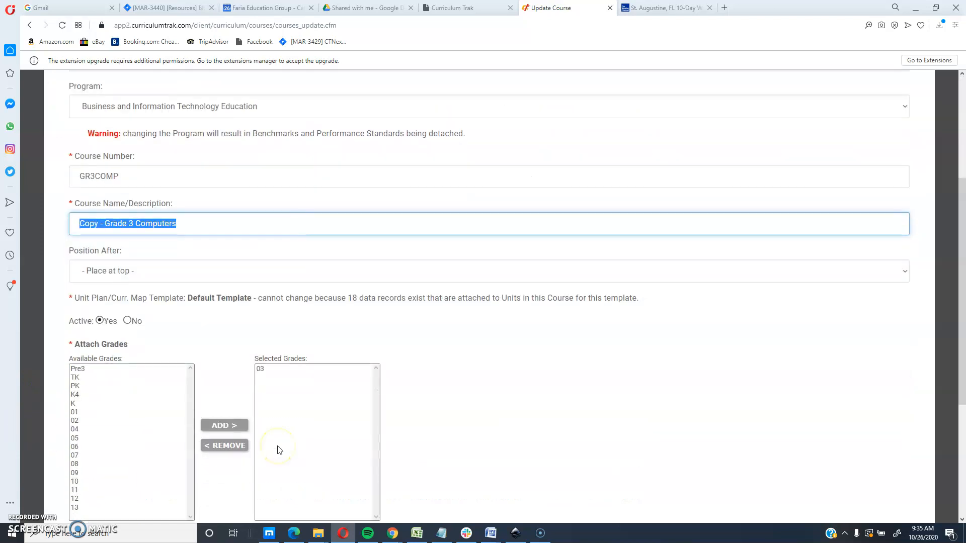
scroll(328, 452, up, 4)
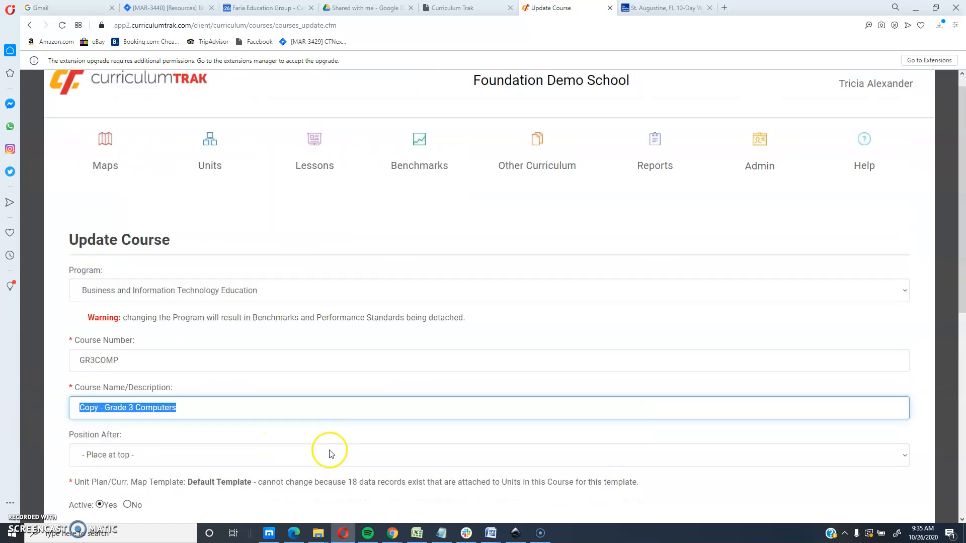
click(32, 26)
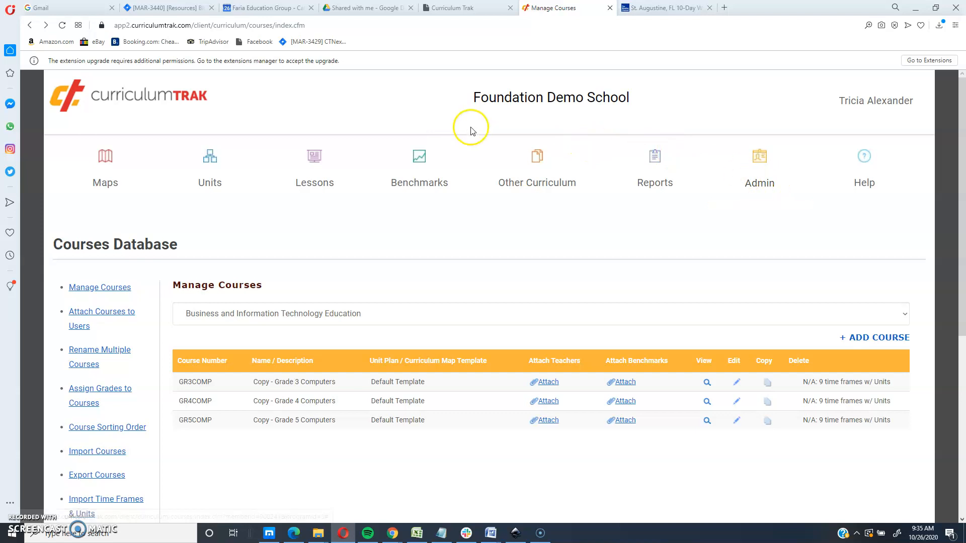
Step: Set Allow an Outside School to Copy Maps to Enabled in the admin Utilities
drag(480, 97, 720, 109)
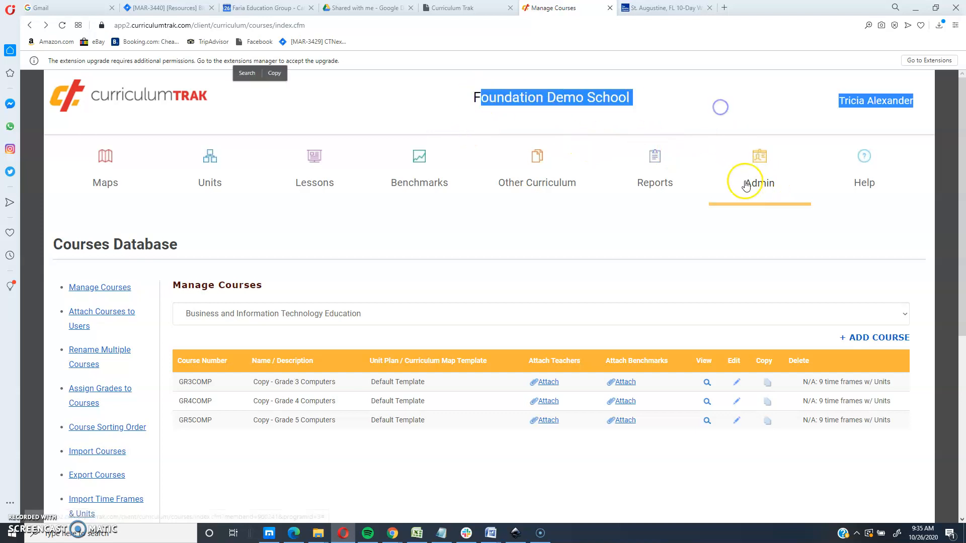
mouse_move(748, 183)
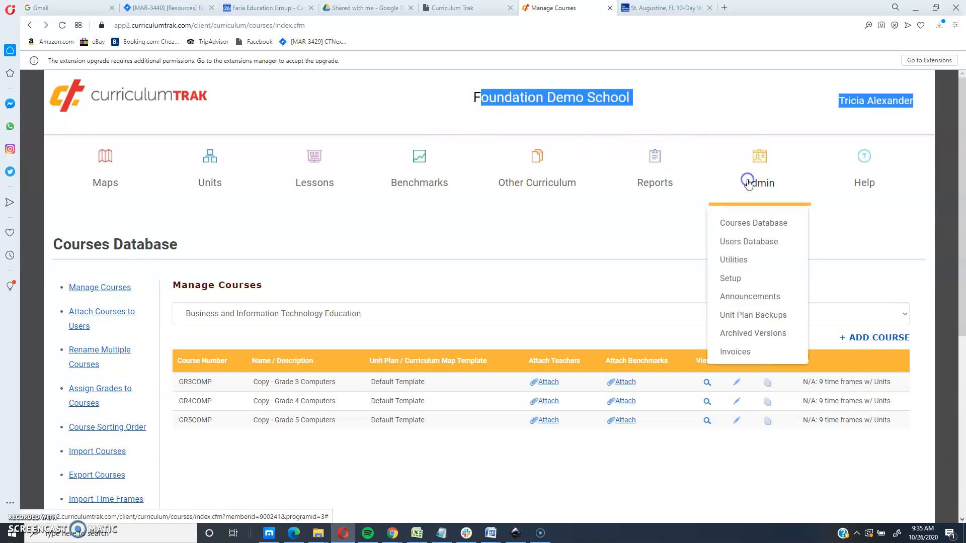
click(737, 266)
scroll(730, 262, down, 2)
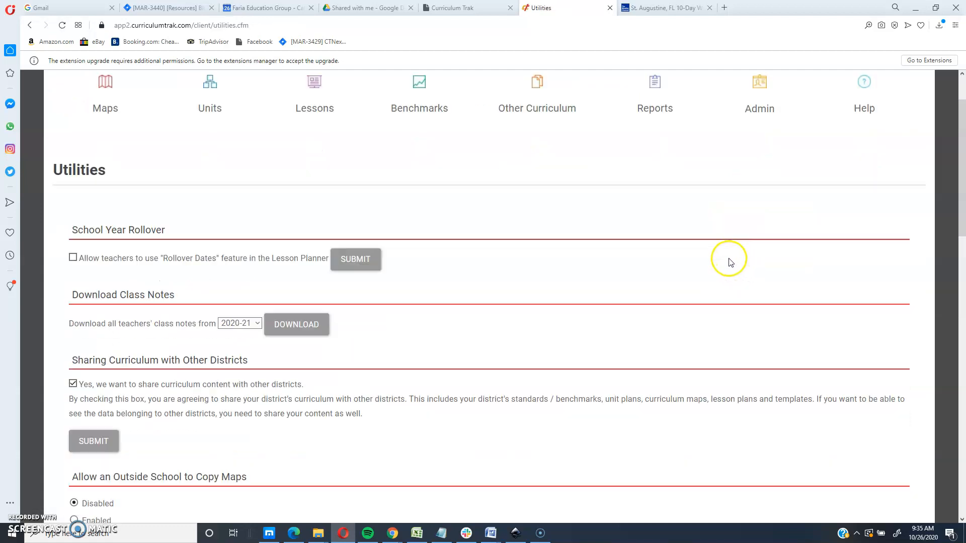
scroll(730, 262, down, 3)
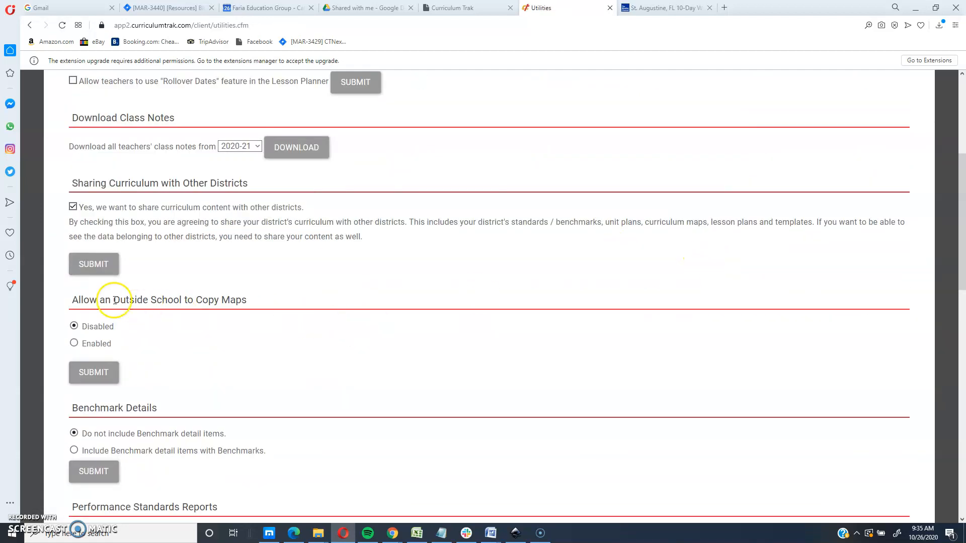
drag(78, 300, 247, 310)
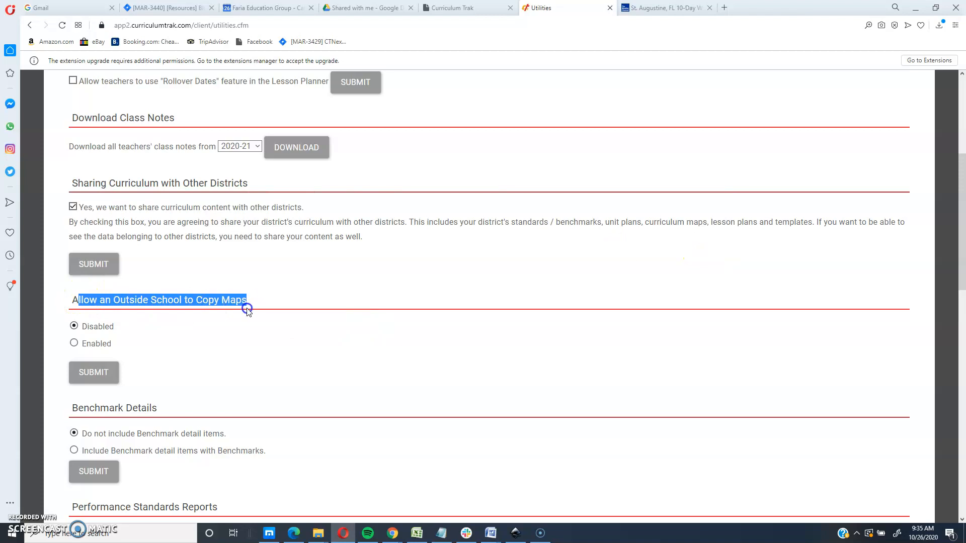
click(74, 343)
Step: Choose Ada Christian School (Ada, MI) as the authorized school and submit to continue to Step 2
click(318, 368)
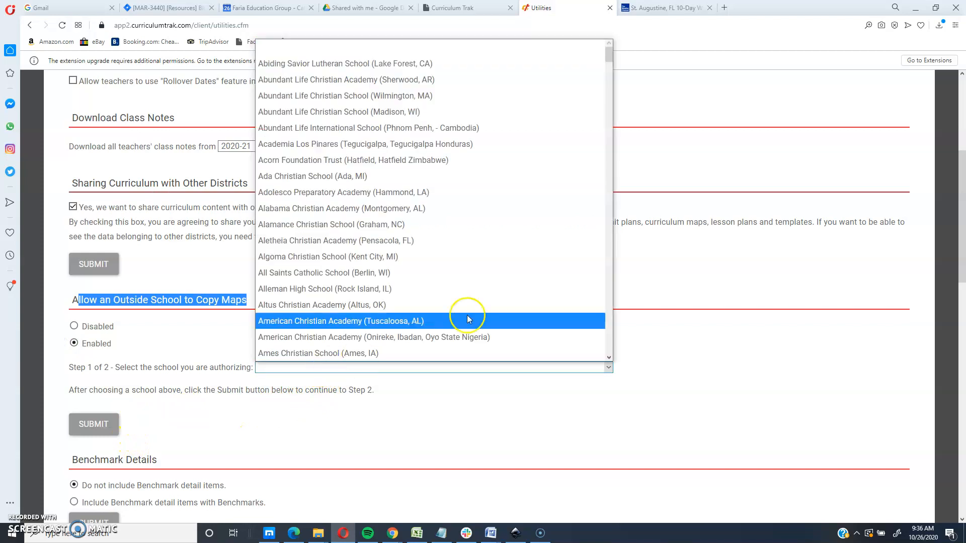
click(614, 55)
click(550, 368)
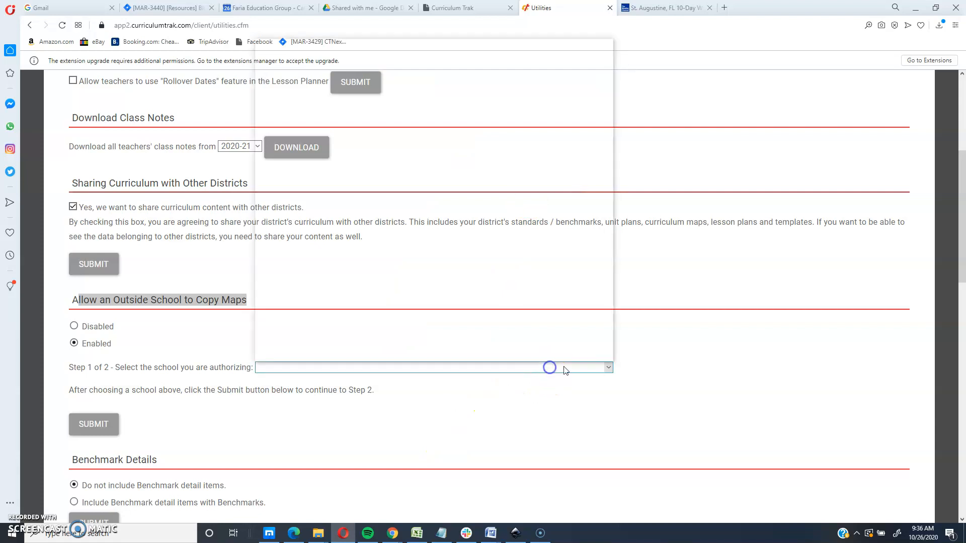
drag(608, 52, 609, 35)
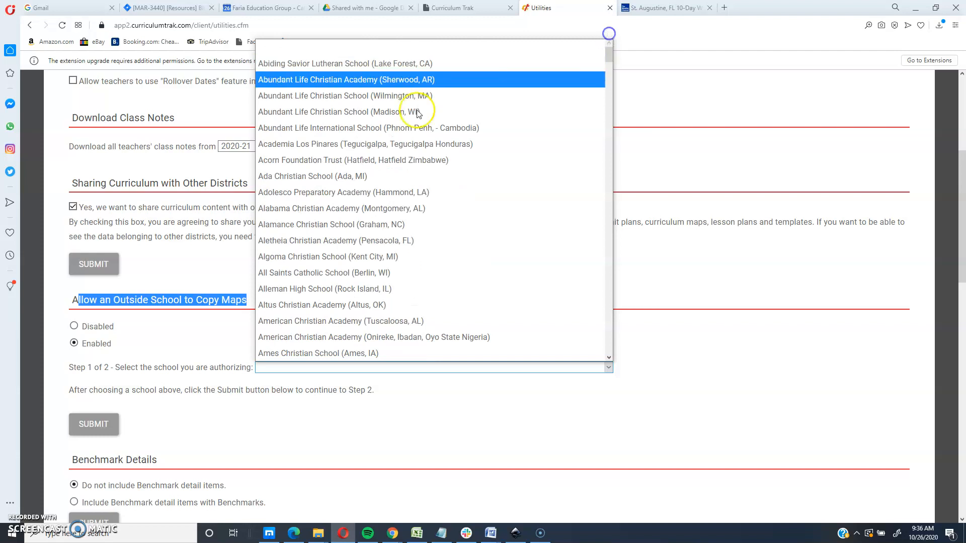
click(335, 182)
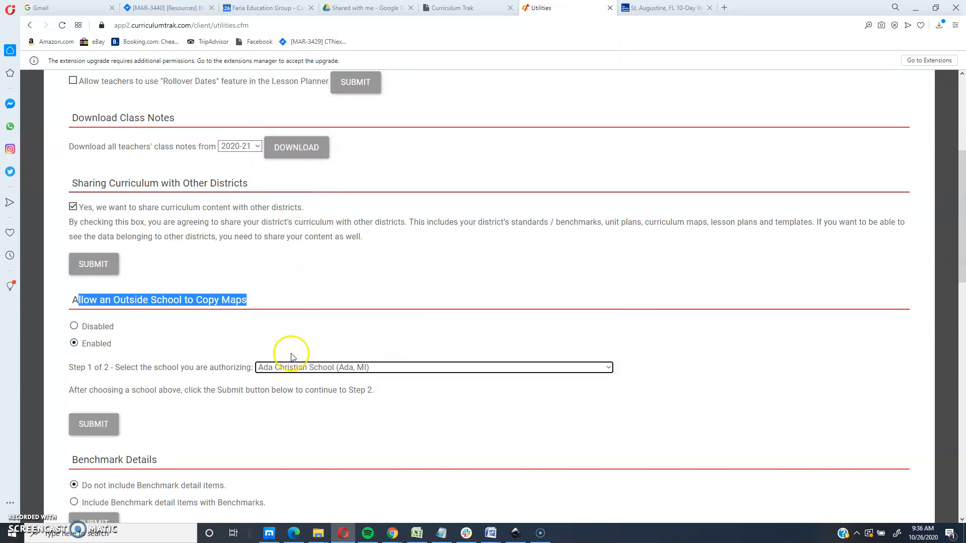
click(86, 424)
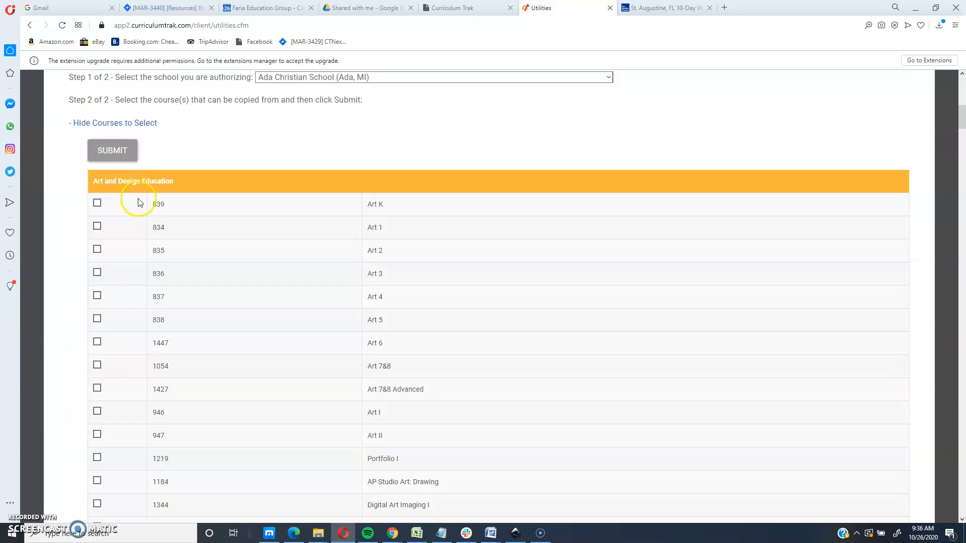
Step: Select the Social Studies courses History K and History 1 through History 5 as copyable and submit the selection
scroll(553, 205, down, 1)
drag(960, 120, 960, 375)
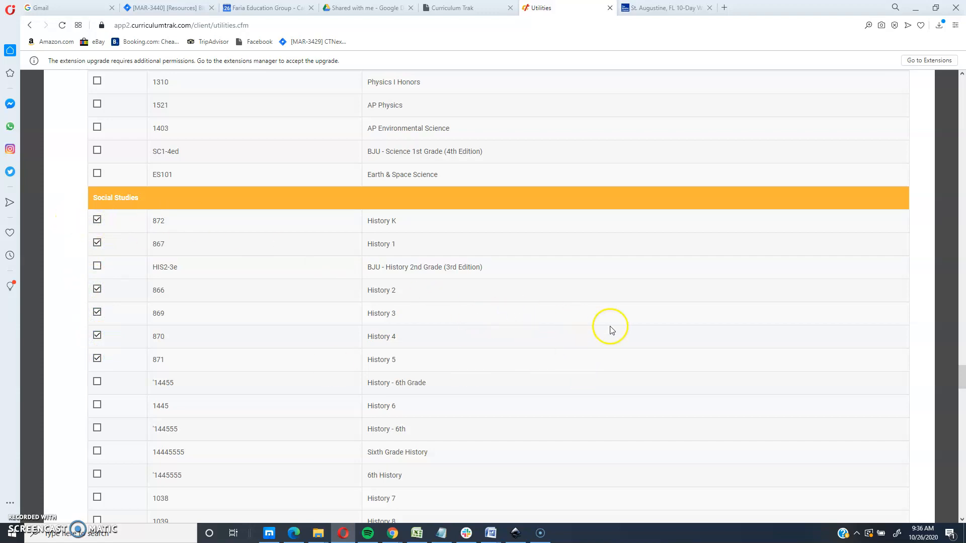
scroll(606, 325, down, 15)
scroll(603, 325, up, 15)
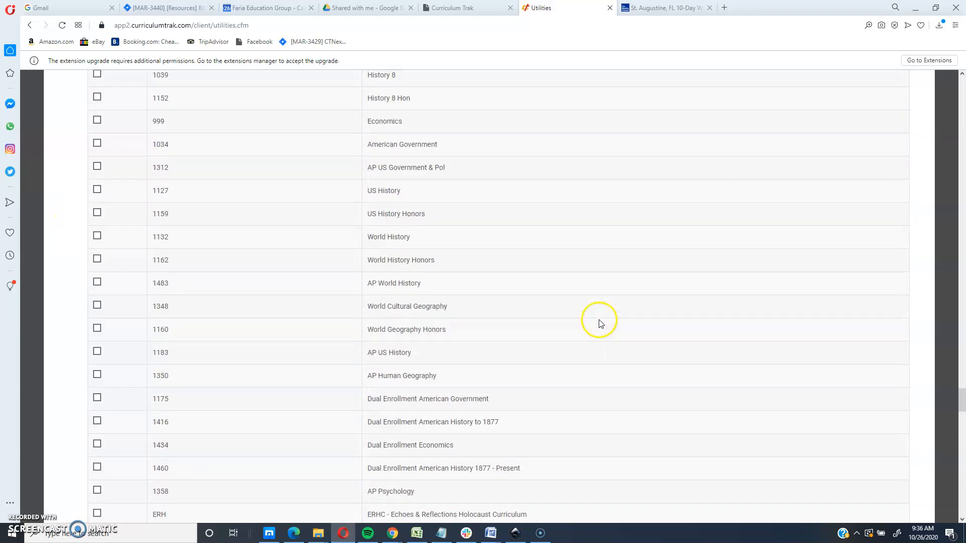
drag(962, 387, 962, 469)
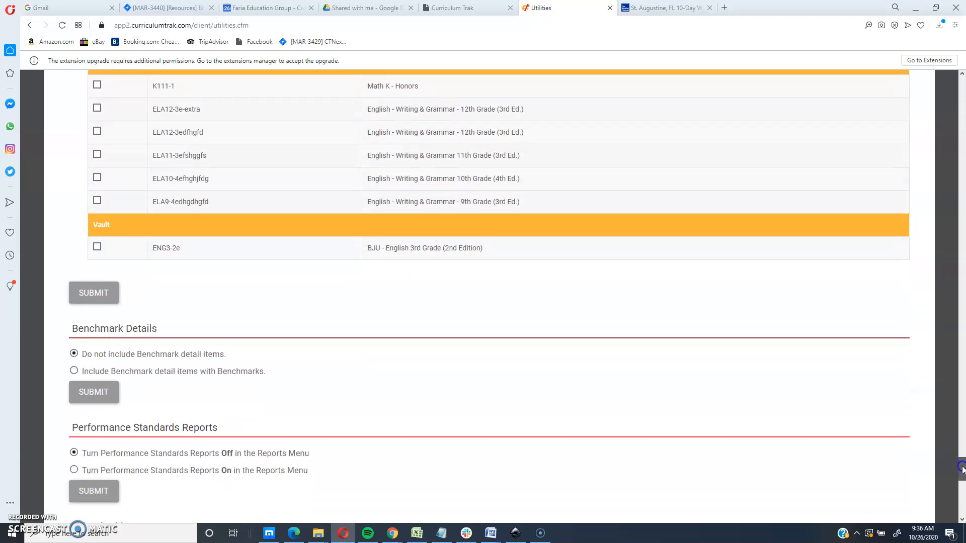
click(91, 307)
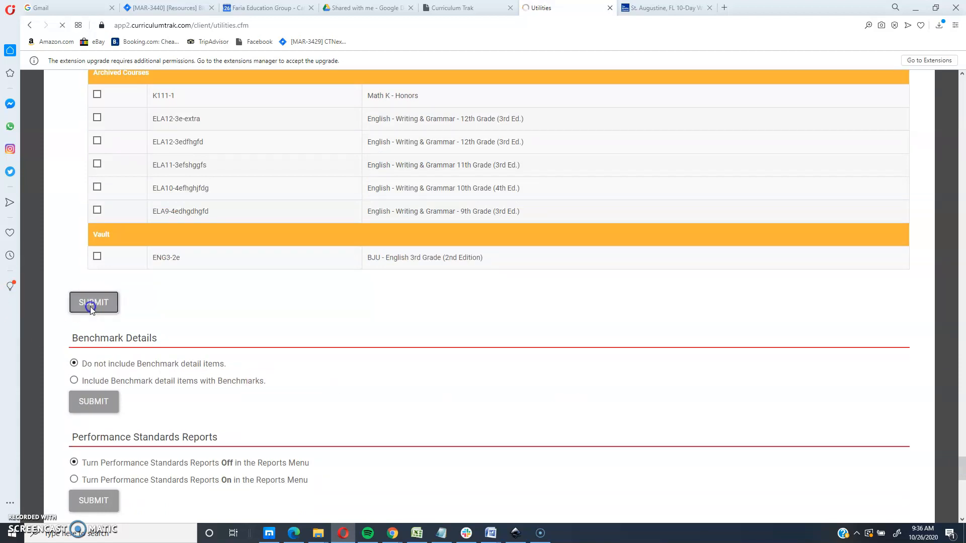
Step: Collapse the list of selectable courses under Allow an Outside School to Copy Maps
scroll(409, 251, up, 5)
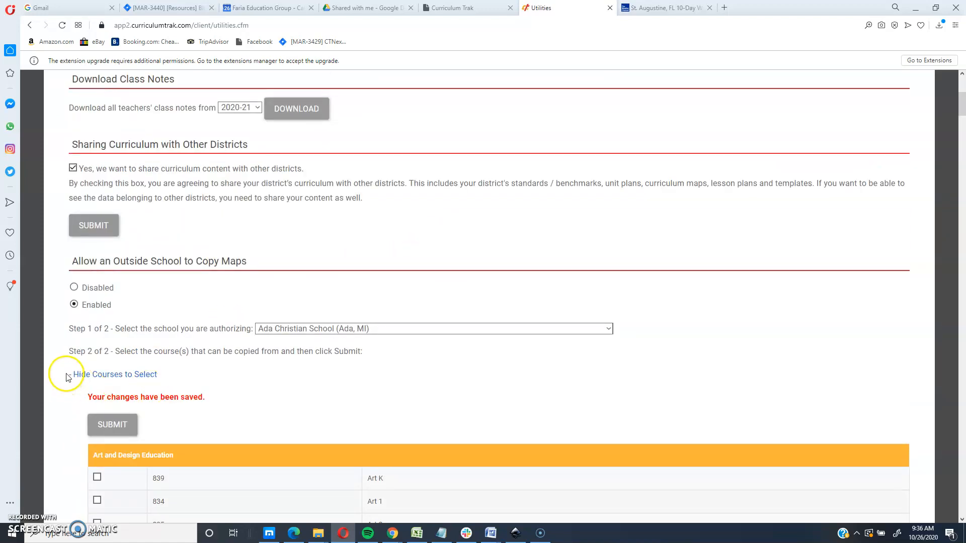
click(70, 375)
click(71, 375)
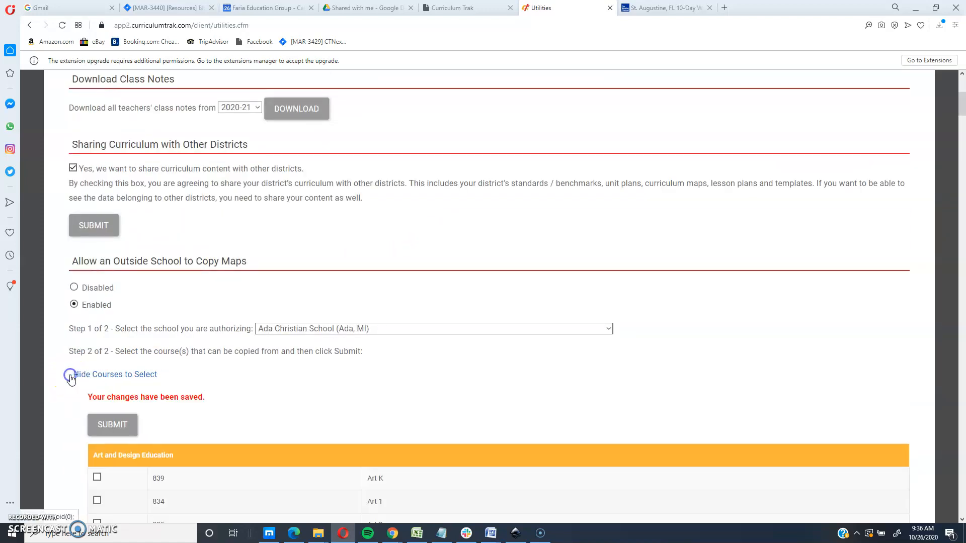
click(70, 377)
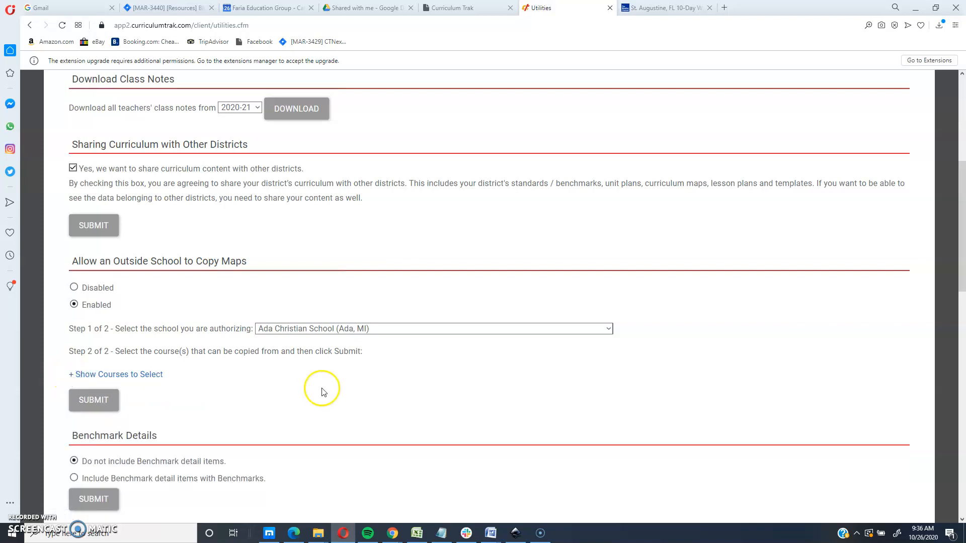
Step: Close the Utilities page, search the Account Manager clients for Ada Christian School, and open its record
click(608, 9)
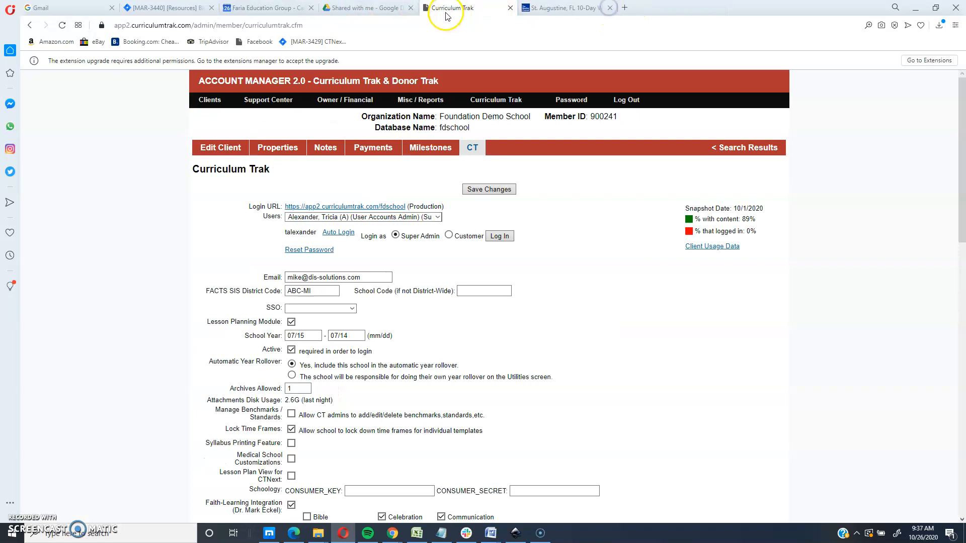
click(207, 100)
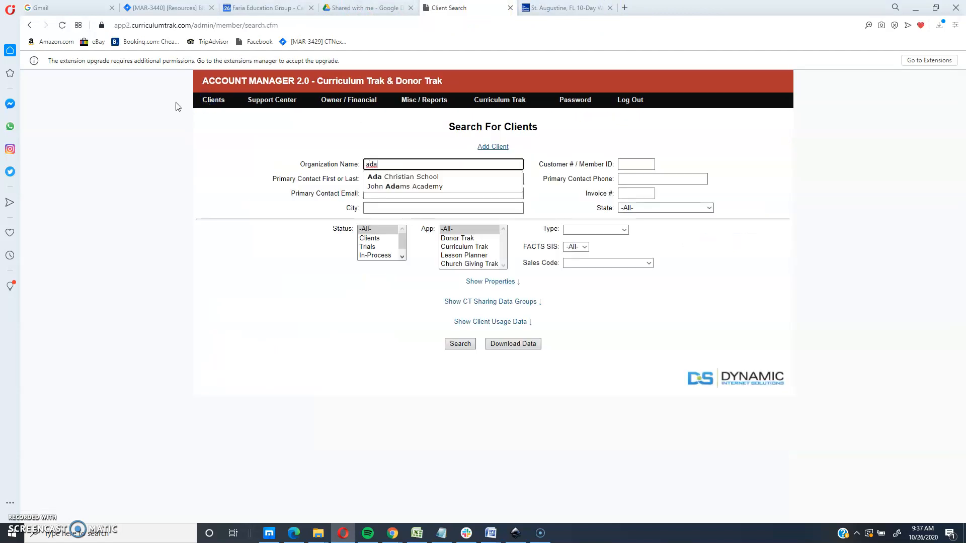
click(415, 178)
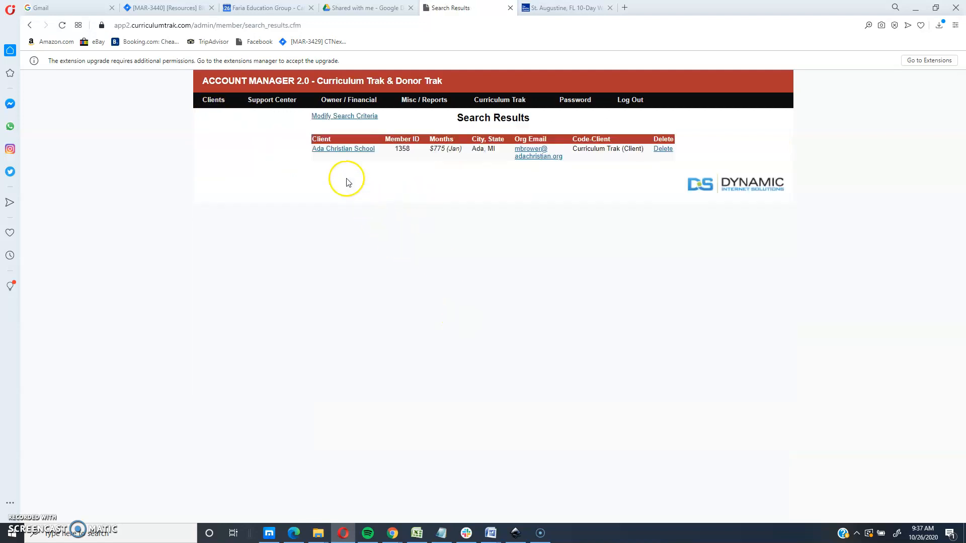
click(324, 149)
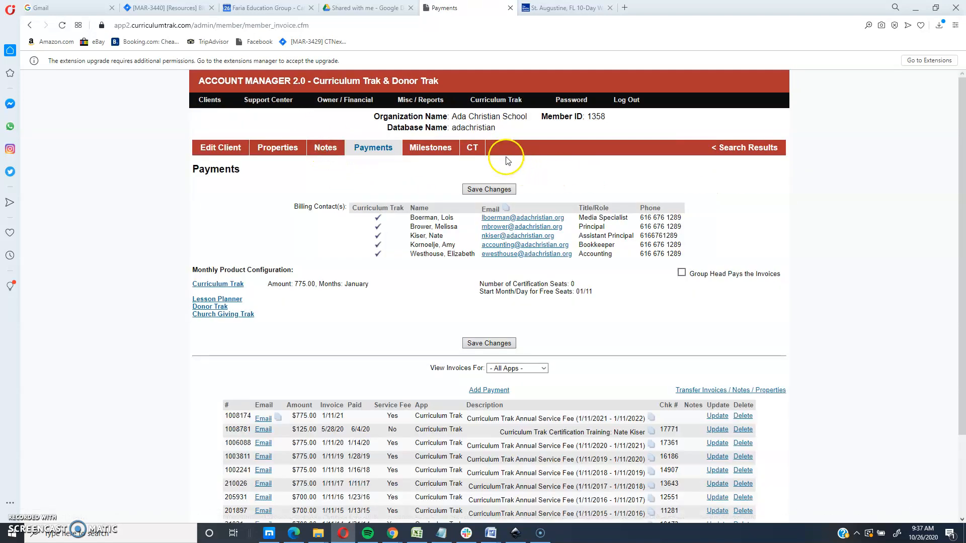
Step: Log in automatically to Ada Christian School's Curriculum Trak account from its CT settings
click(472, 149)
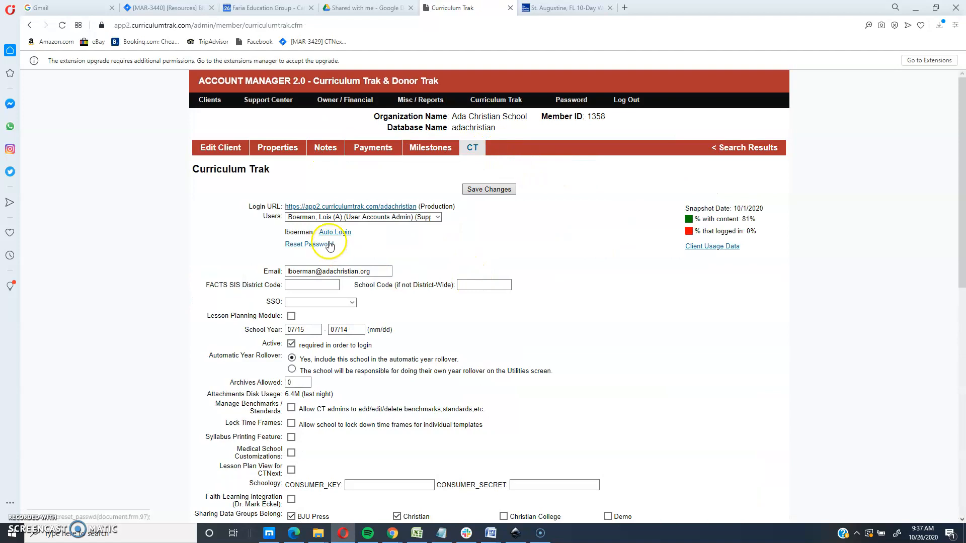
click(332, 232)
click(486, 237)
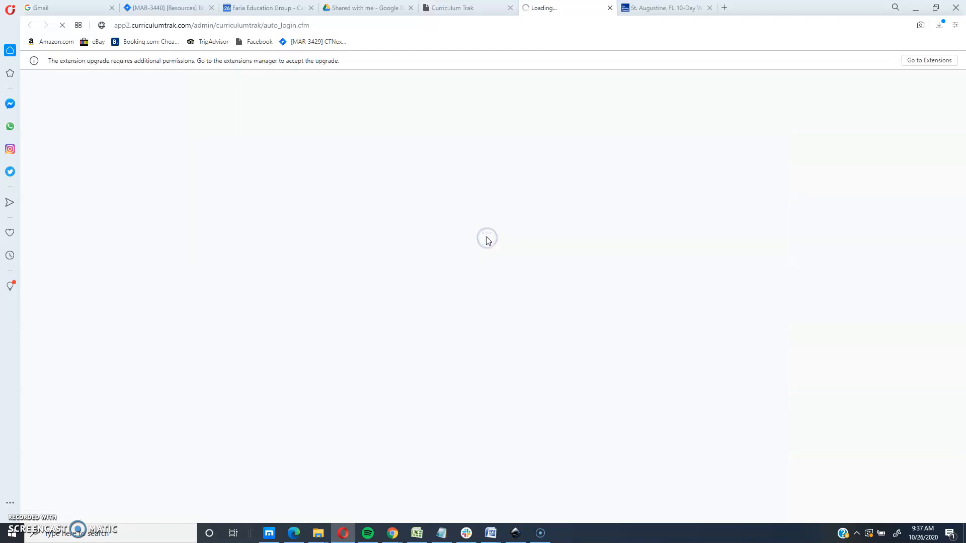
Step: Start importing content from a CT School in the Courses Database, with Foundation Demo School as the source
click(649, 184)
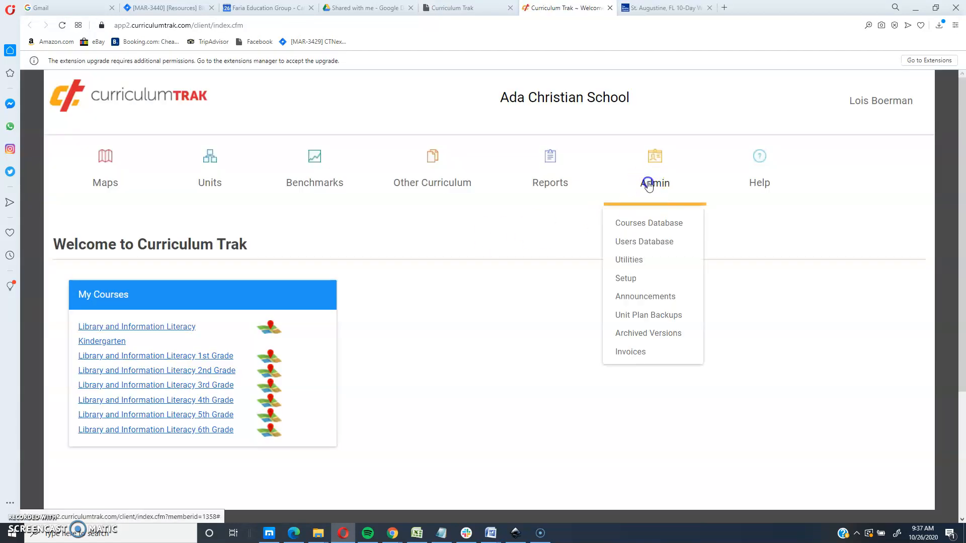
click(647, 225)
scroll(561, 246, down, 3)
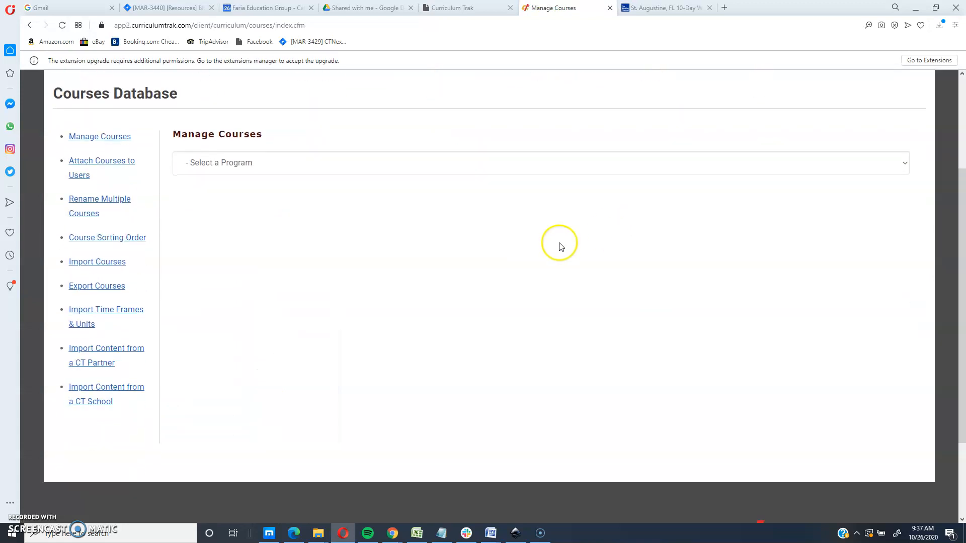
click(101, 392)
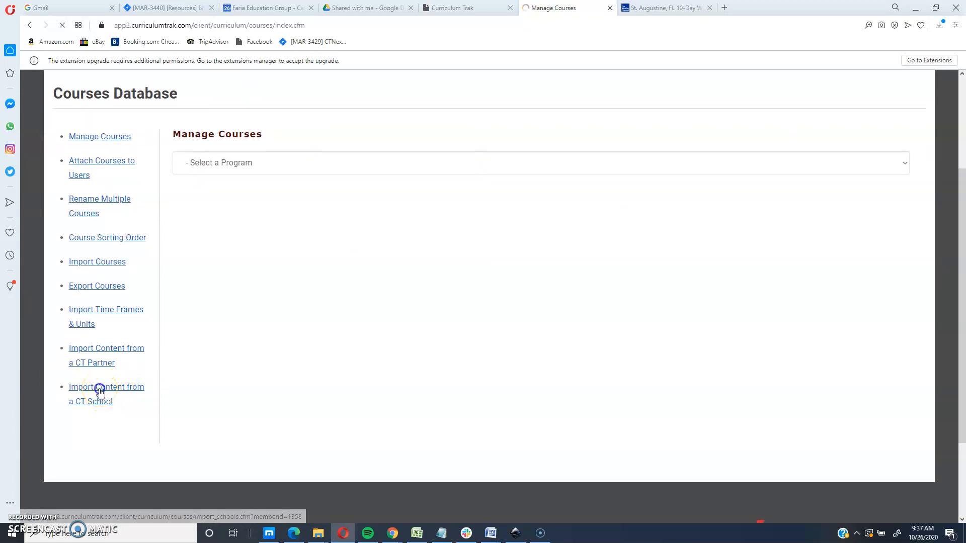
scroll(125, 392, down, 6)
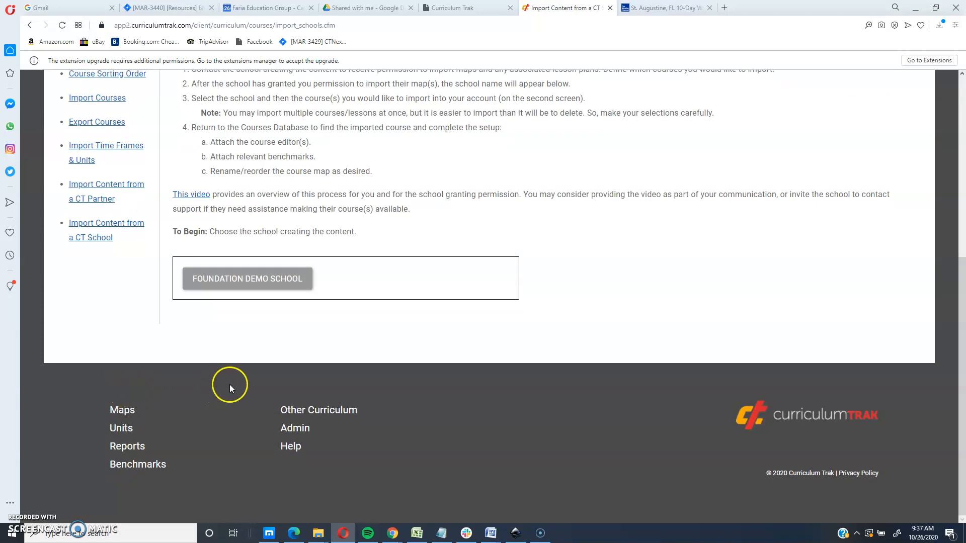
click(216, 283)
Step: Set Default Template as both the unit plan template to copy from and the one to copy to
click(237, 427)
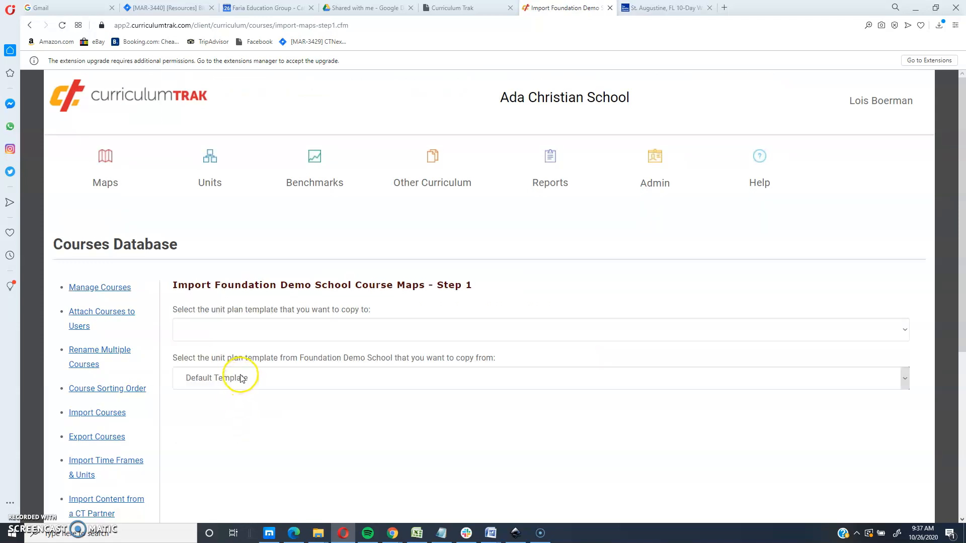
click(243, 334)
click(240, 366)
Step: Map Foundation Demo School's Essential Questions field to Essential Questions in the Default Template
scroll(239, 367, down, 4)
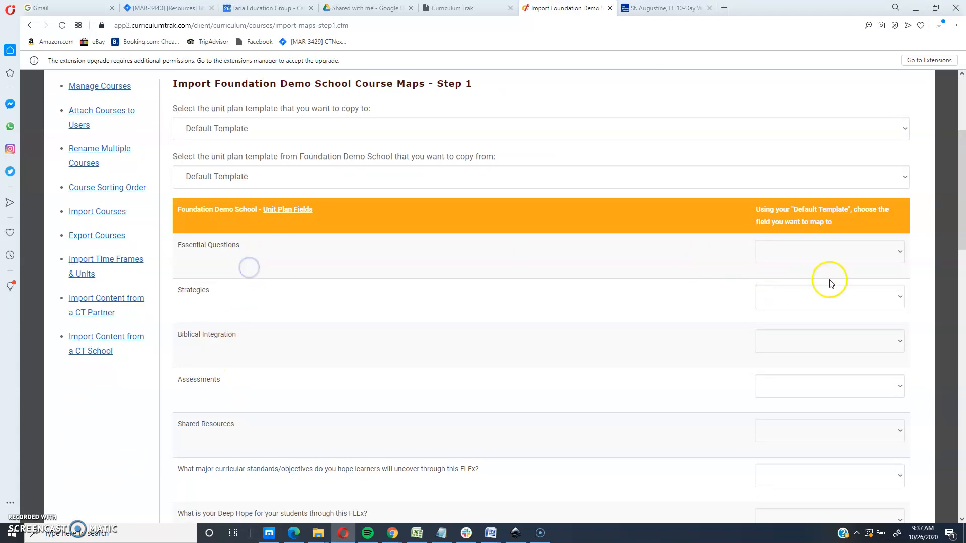
click(835, 251)
click(805, 320)
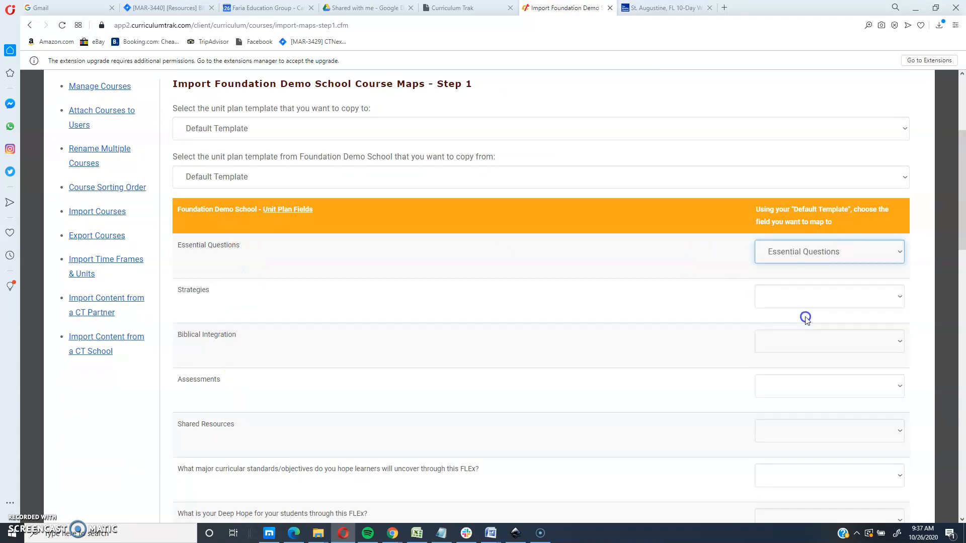
Step: Map Foundation Demo School's Strategies and Biblical Integration fields to Faith Integration in the Default Template
click(784, 297)
click(798, 376)
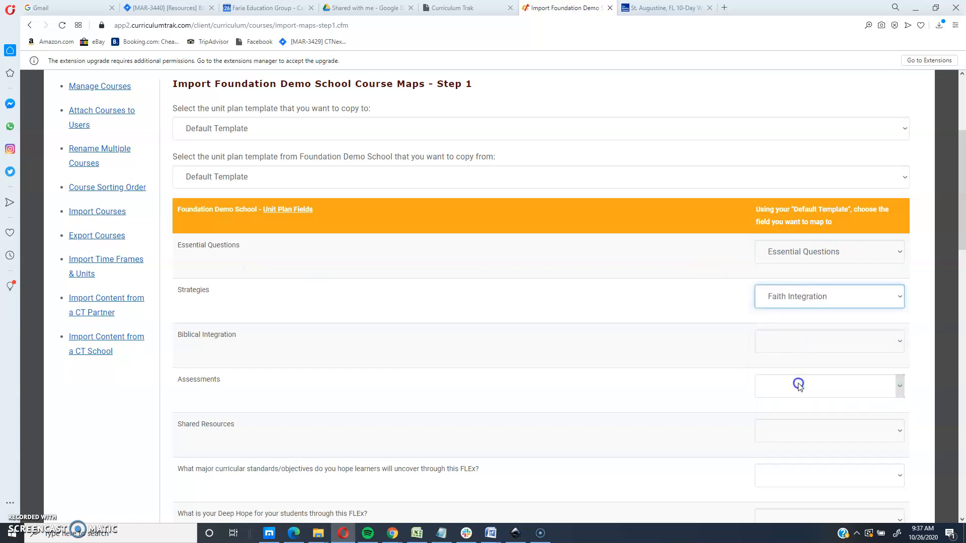
click(793, 340)
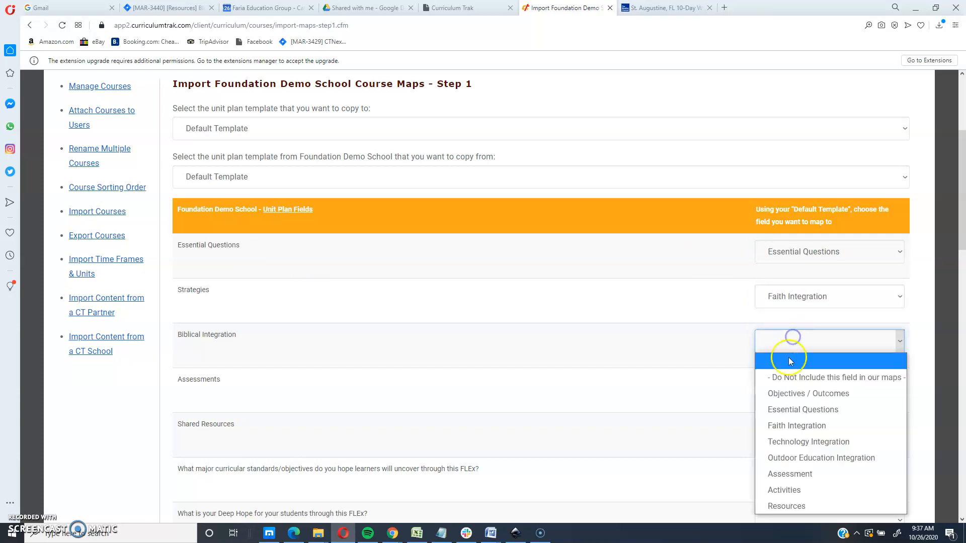
click(794, 425)
Step: Look over the mapping choices for Assessments and the remaining Foundation Demo School unit plan fields
scroll(786, 397, down, 3)
click(781, 242)
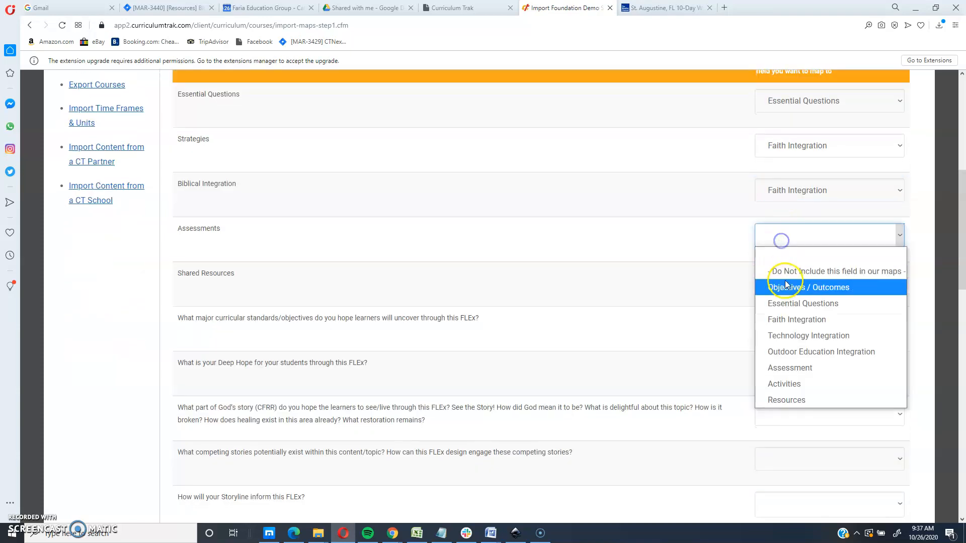
scroll(739, 282, down, 15)
scroll(739, 288, up, 18)
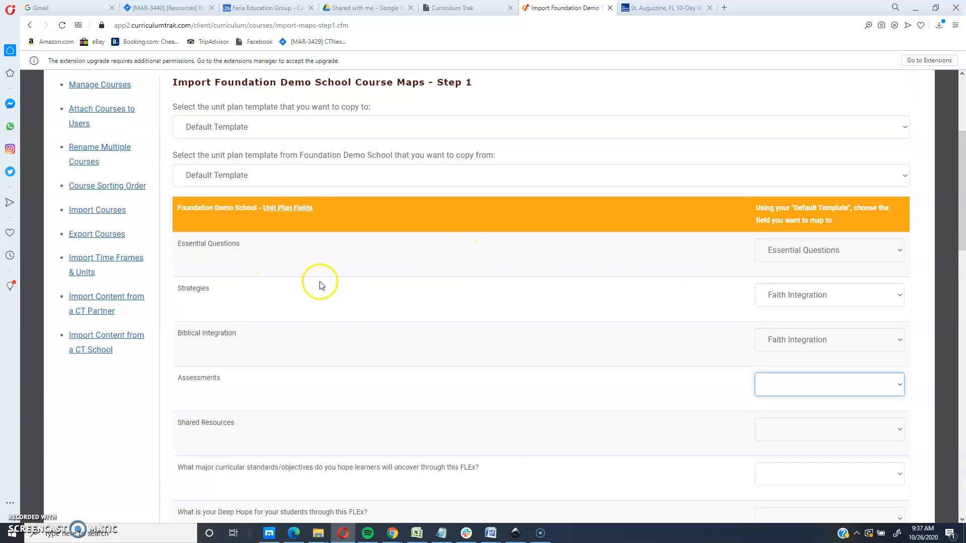
scroll(327, 281, down, 5)
scroll(329, 285, up, 6)
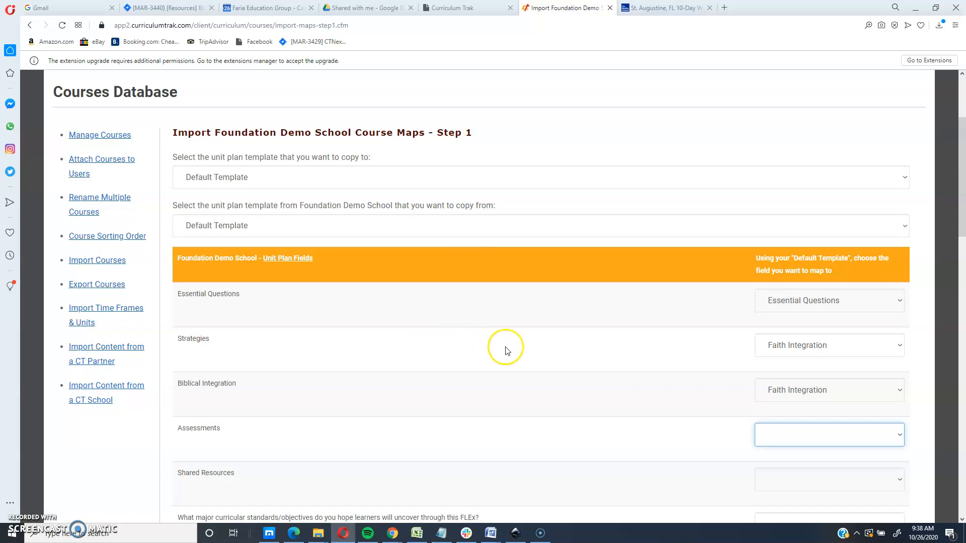
Step: Open Ada Christian School's admin Utilities and locate the Allow an Outside School to Copy Maps setting
scroll(569, 361, up, 3)
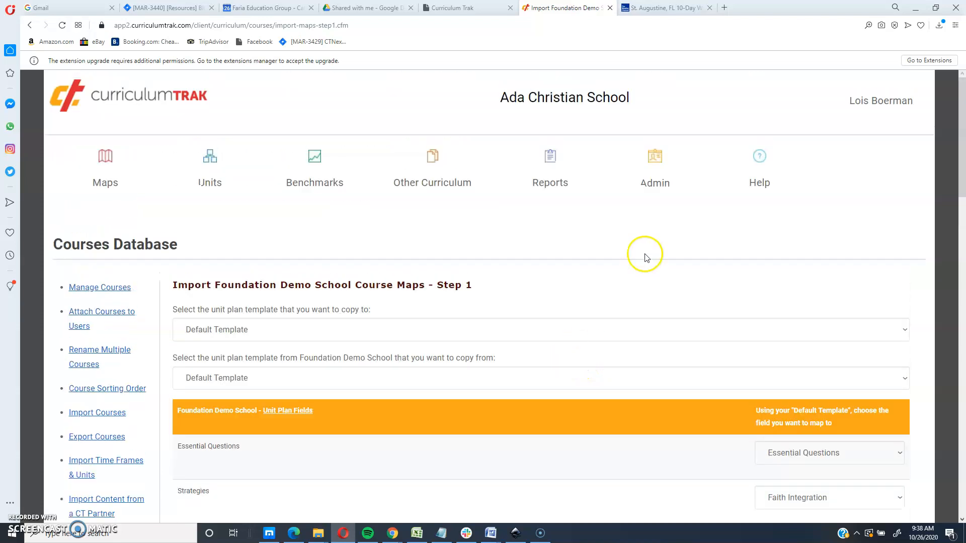
click(660, 191)
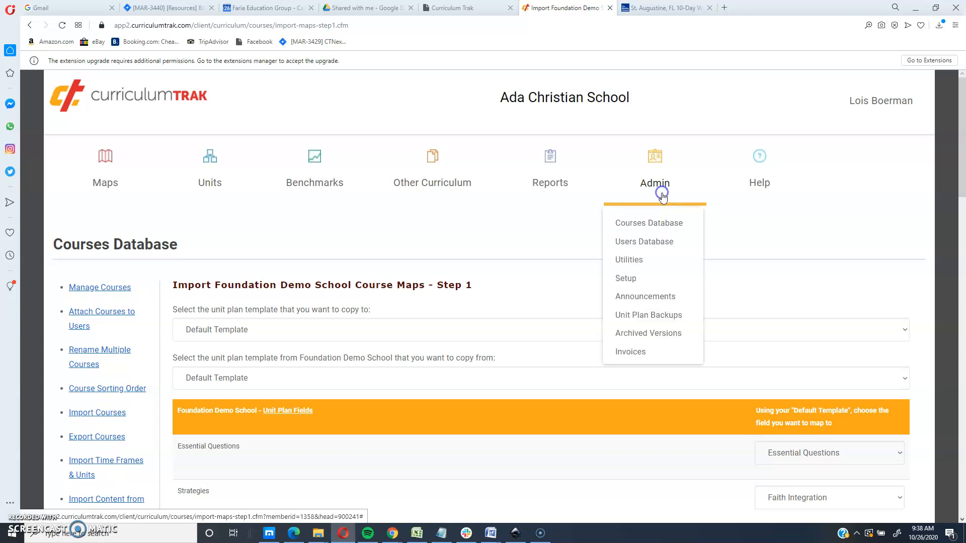
click(619, 262)
scroll(614, 263, down, 1)
scroll(615, 263, down, 5)
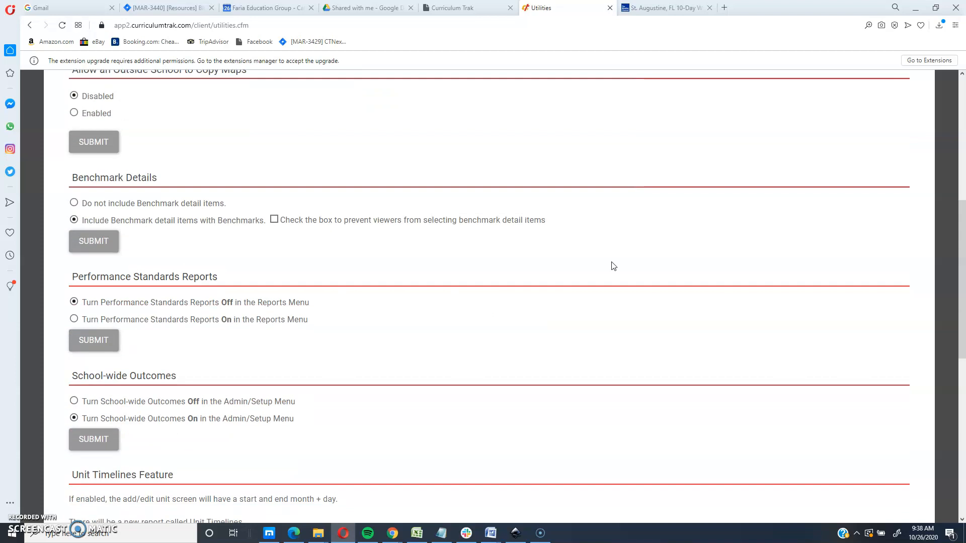
scroll(612, 266, down, 6)
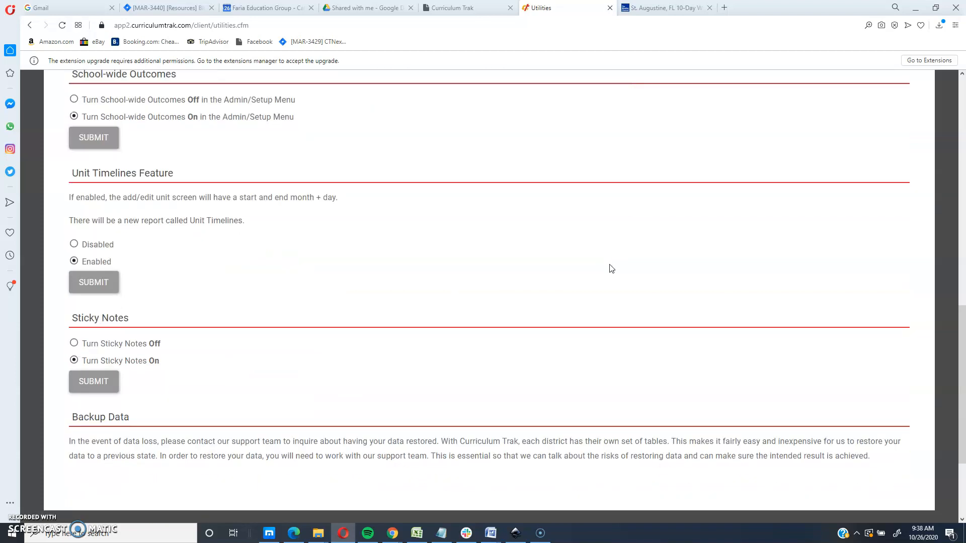
scroll(611, 268, up, 8)
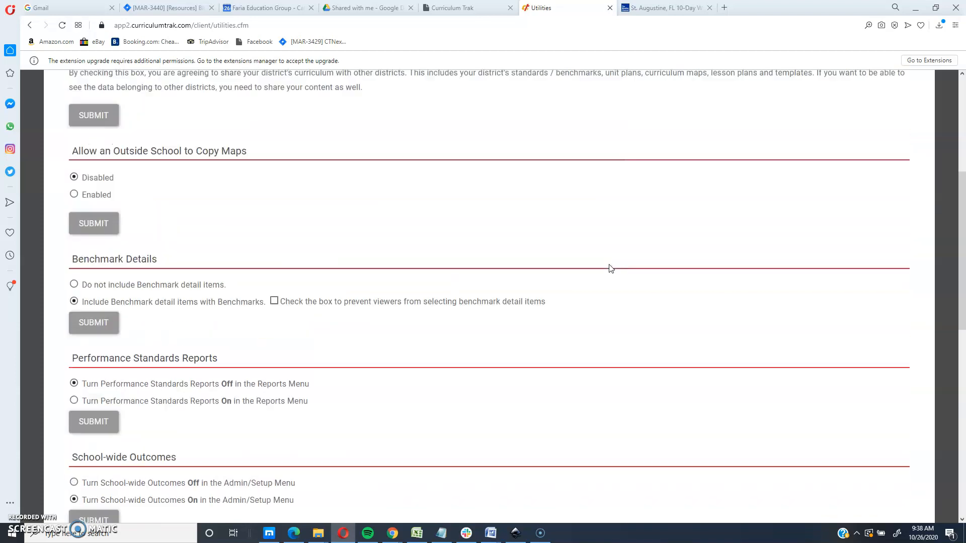
scroll(610, 268, up, 2)
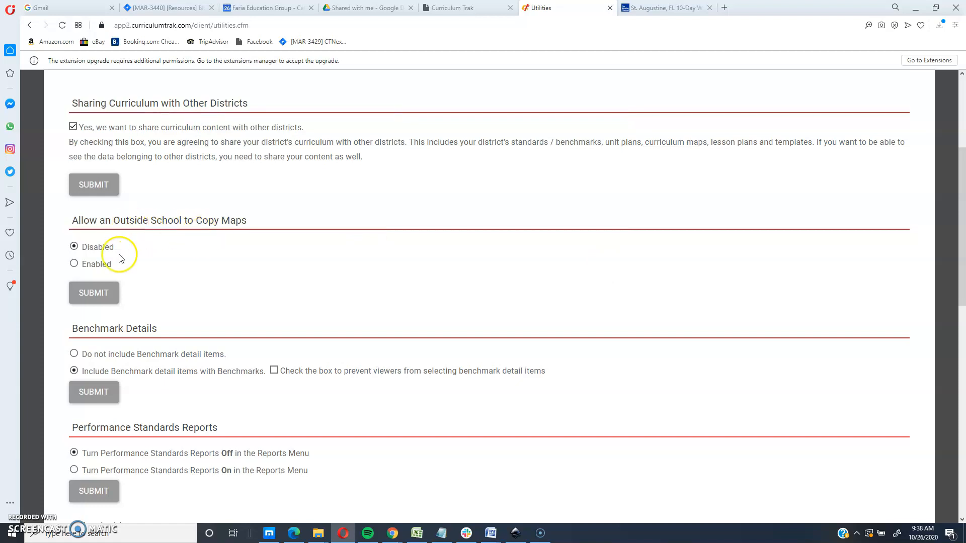